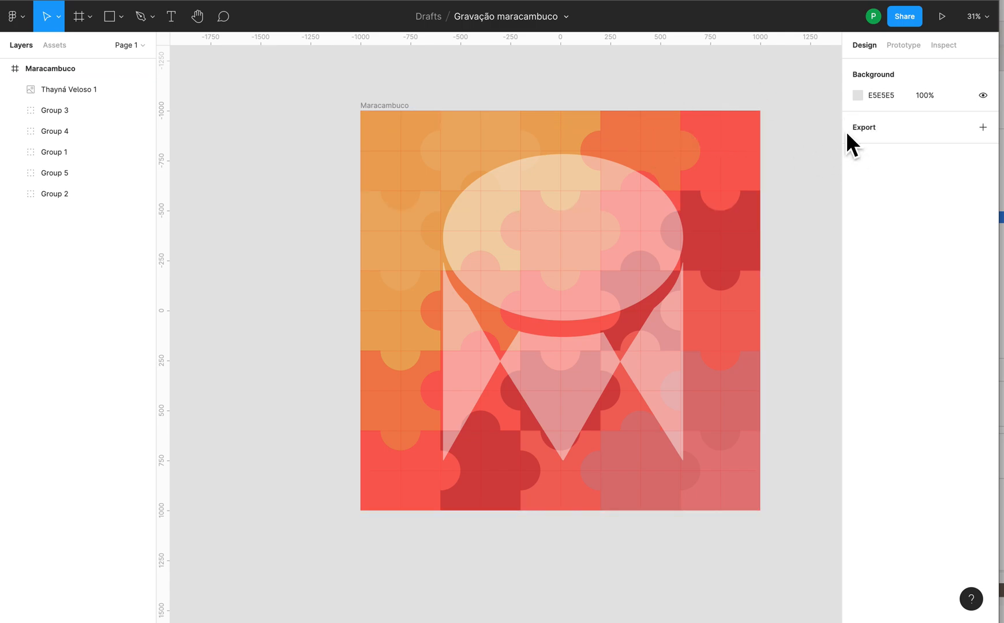
Step: Examine the properties of the corner puzzle piece in Group 2 and clear the selection
left_click_drag(797, 124, 787, 120)
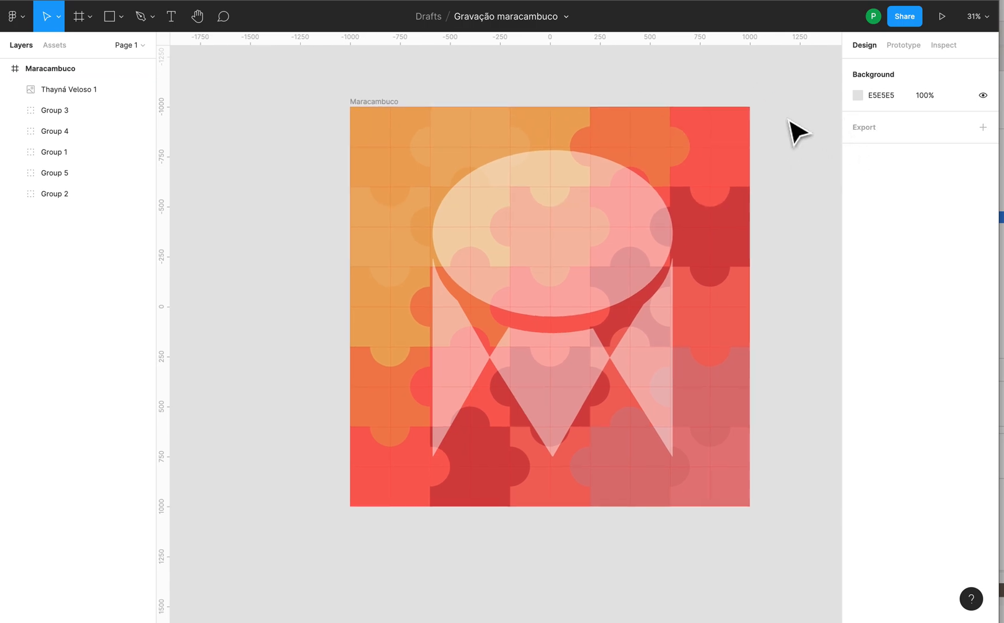
left_click_drag(799, 81, 783, 86)
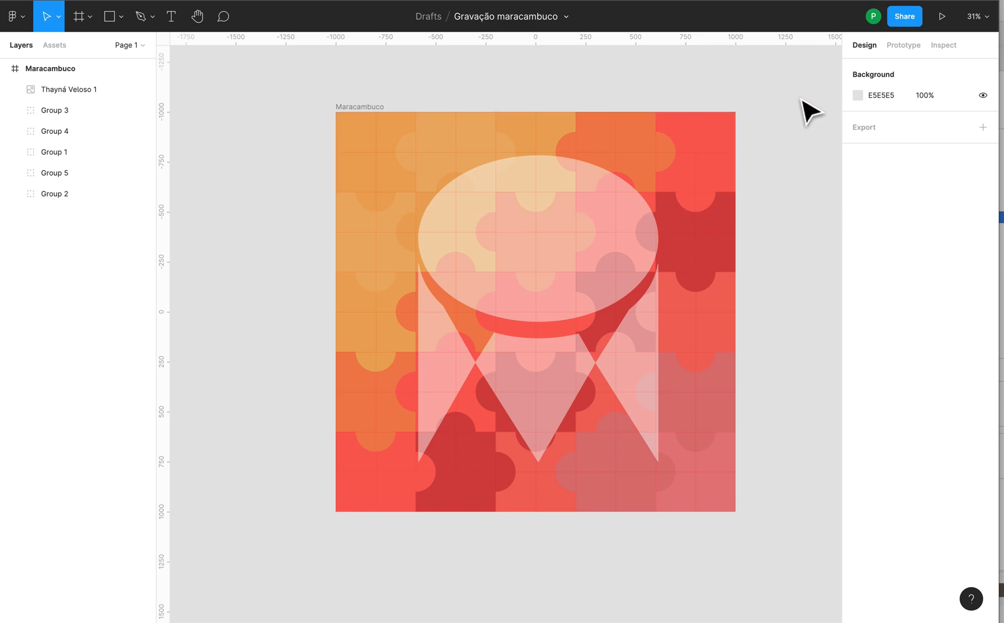
left_click_drag(786, 109, 695, 101)
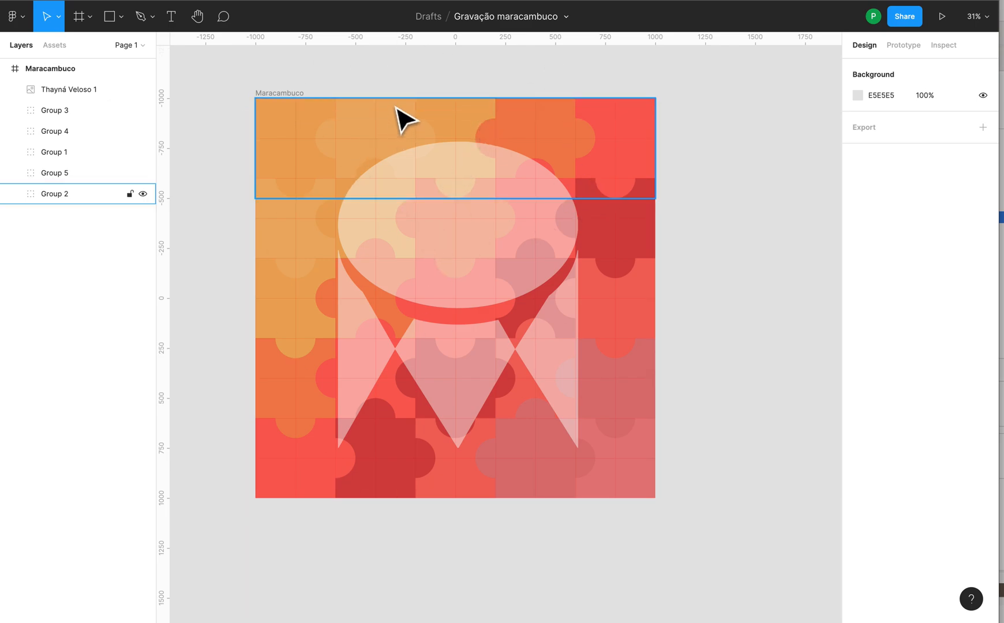
double_click(292, 116)
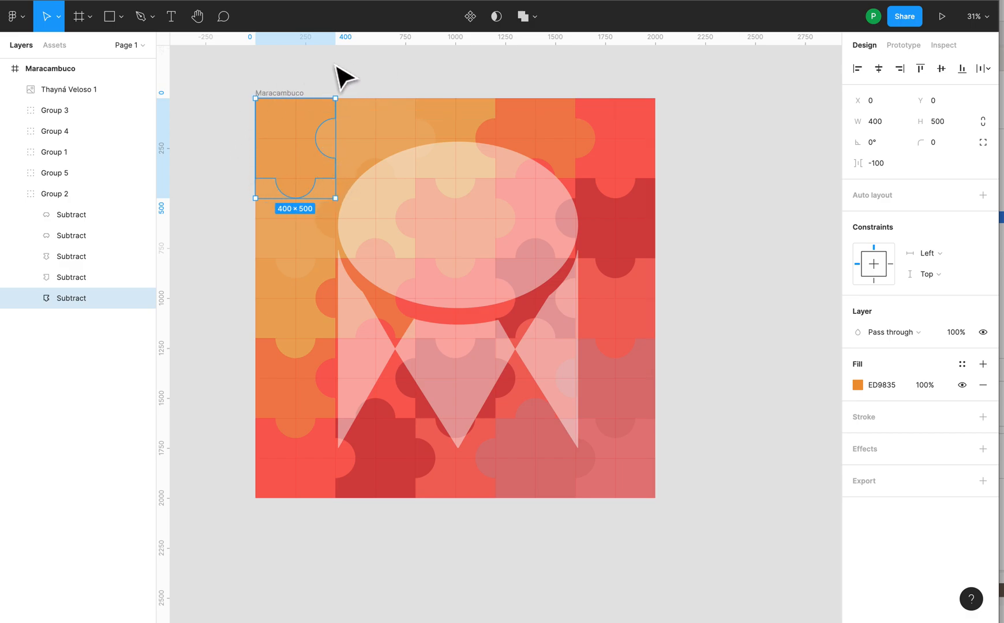
left_click(702, 203)
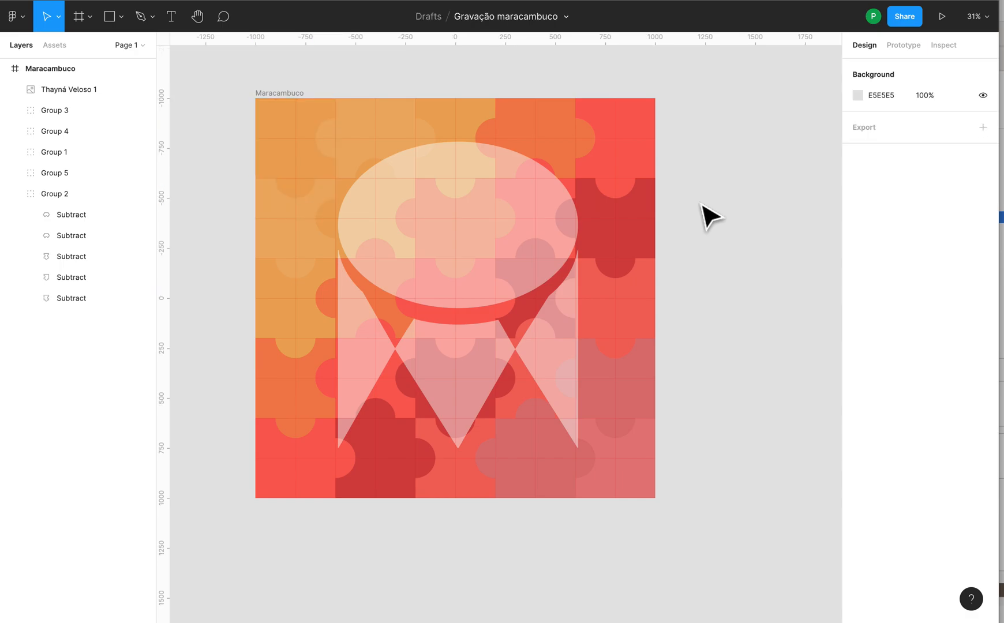
Step: Move the semi-transparent drum image out of the Maracambuco frame onto the empty canvas beside it
left_click_drag(699, 159, 671, 139)
left_click(409, 209)
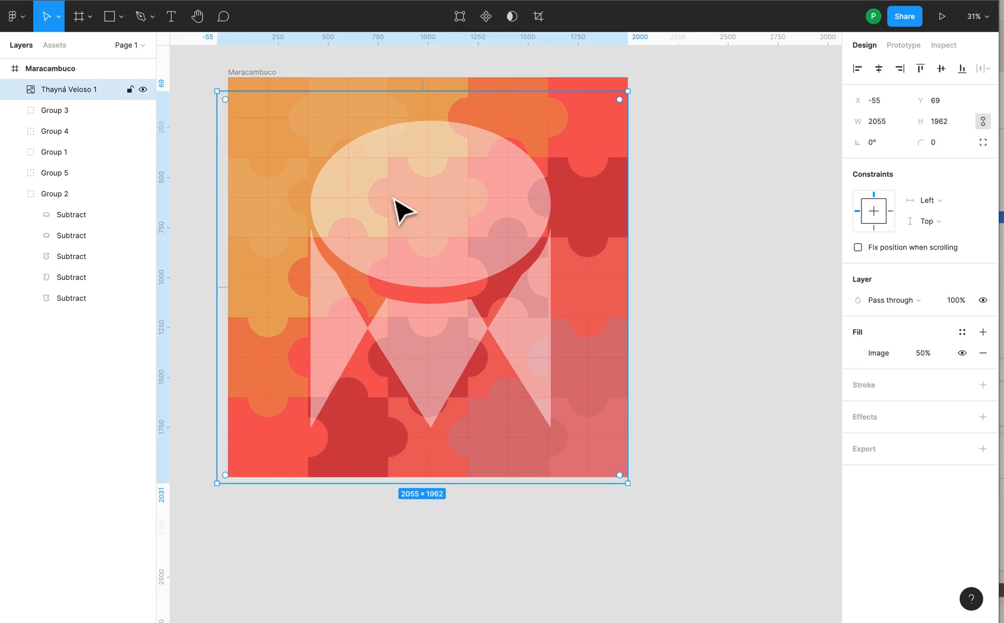
left_click_drag(407, 203, 644, 163)
scroll(644, 163, "right", 3)
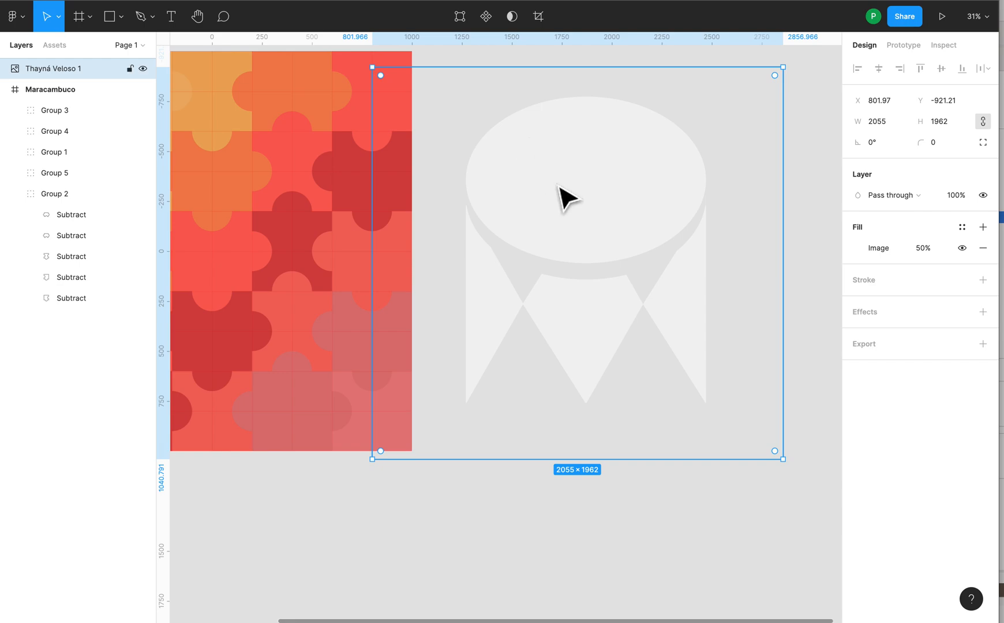
left_click_drag(551, 209, 611, 228)
Step: Draw a rectangle about 2680 × 2092 over the drum image and send it to the back as a grey backdrop
key("r")
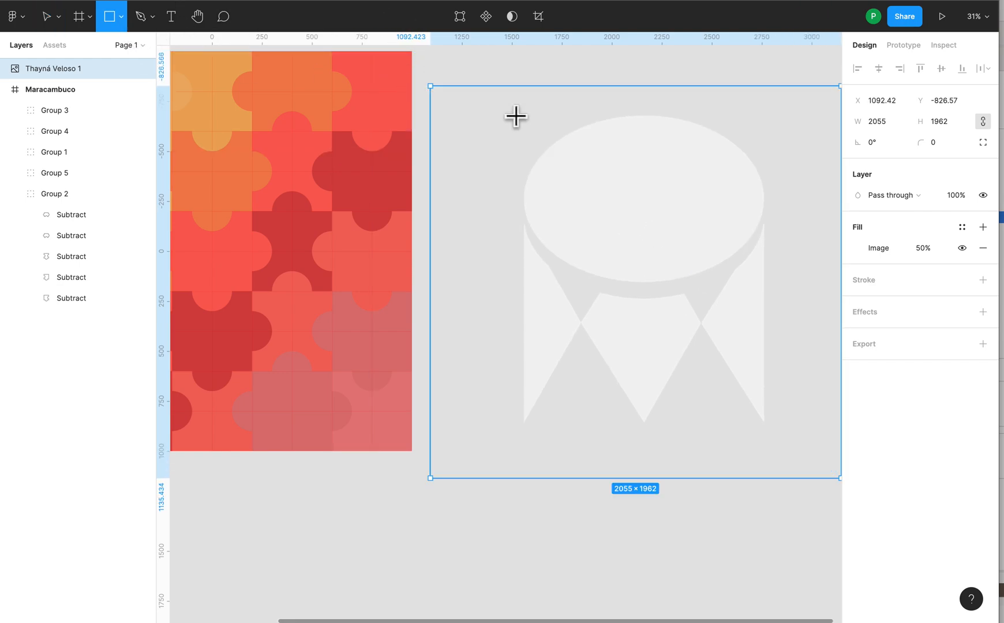
left_click_drag(431, 82, 841, 499)
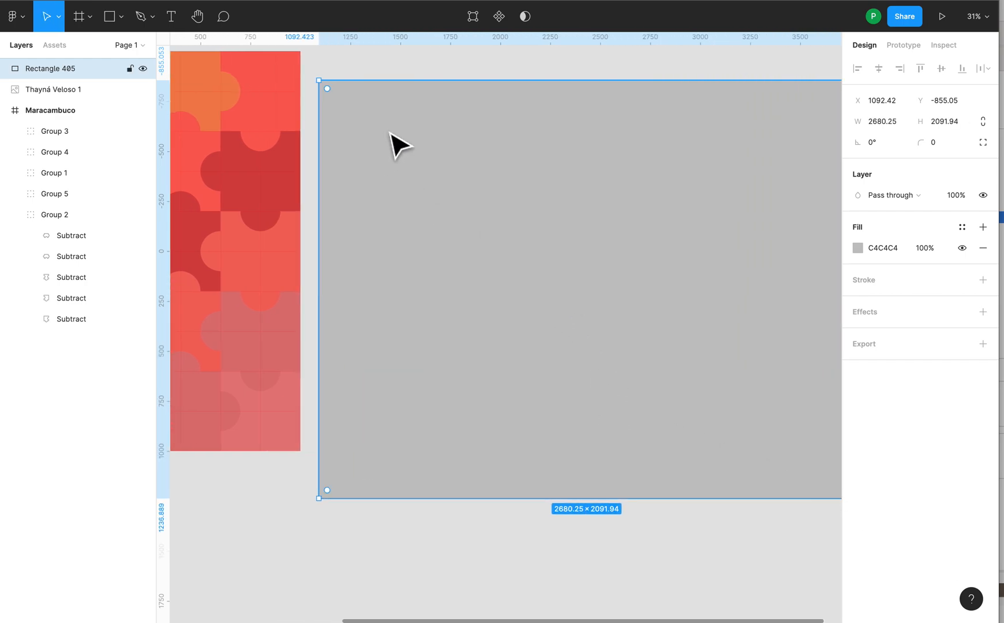
right_click(463, 125)
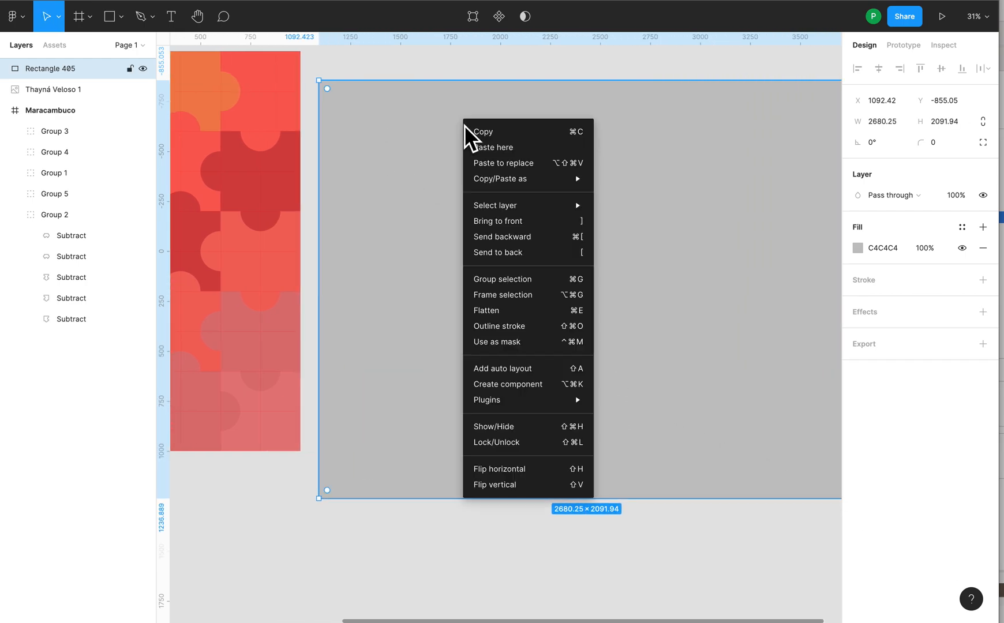
left_click(544, 252)
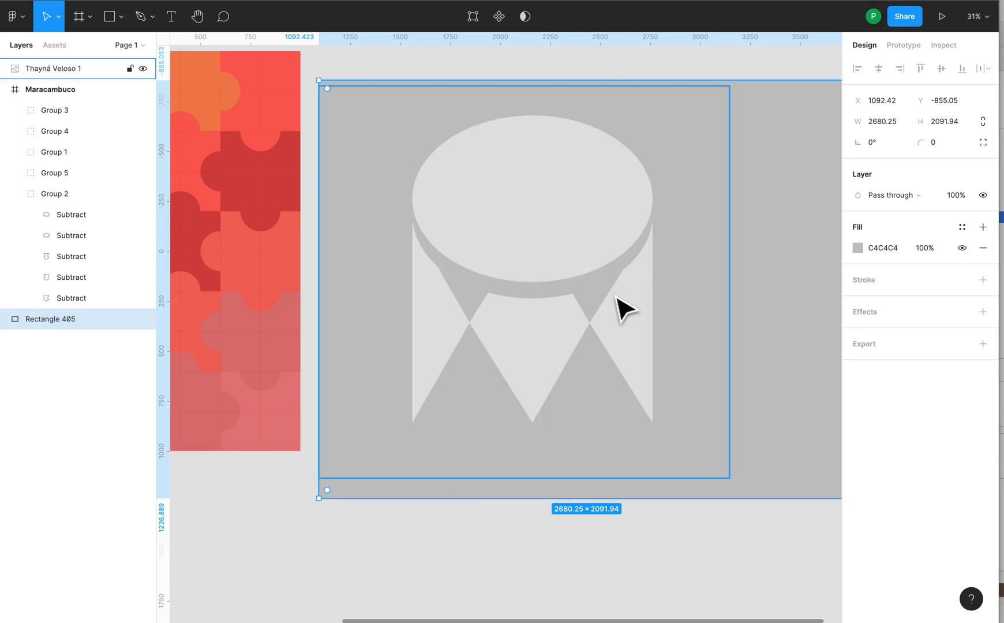
Step: Examine the pixel edges of the drum image closely where its triangles meet, comparing them with the overall view
scroll(580, 346, "up", 5)
scroll(575, 337, "up", 10)
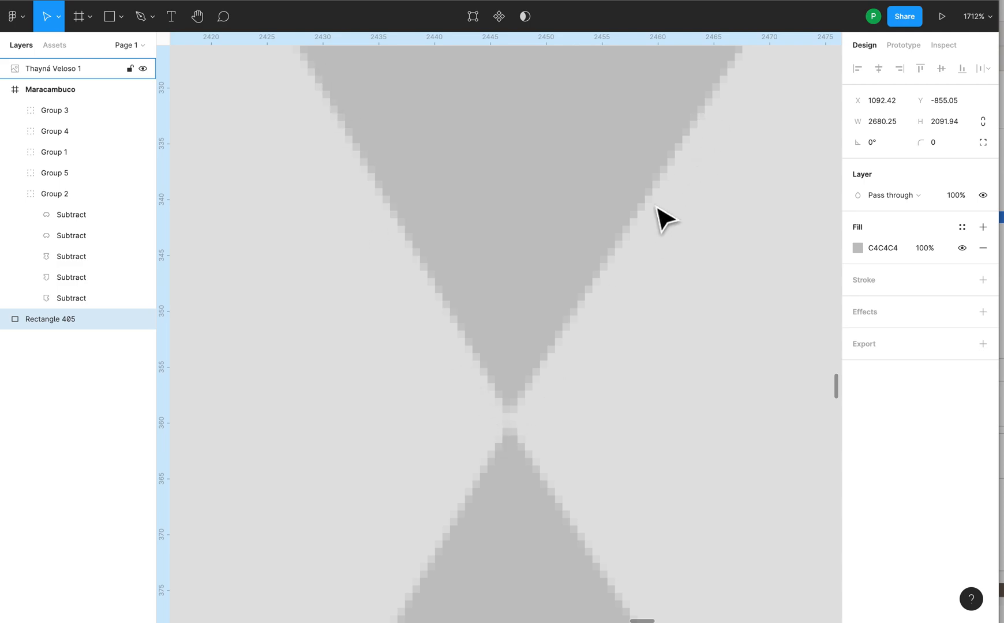
scroll(521, 390, "up", 10)
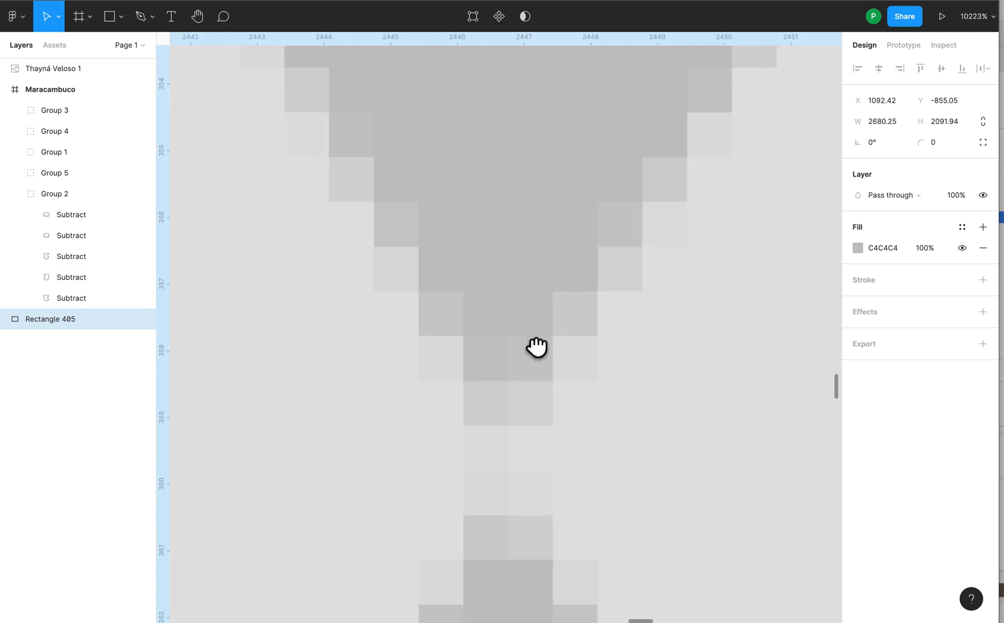
scroll(537, 349, "down", 15)
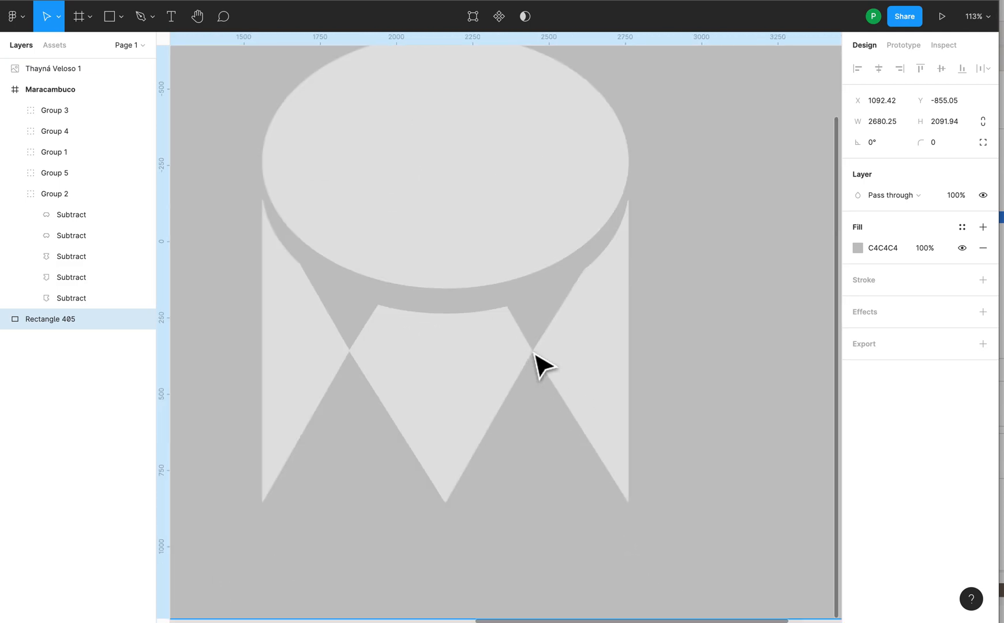
scroll(519, 352, "down", 3)
scroll(554, 354, "up", 5)
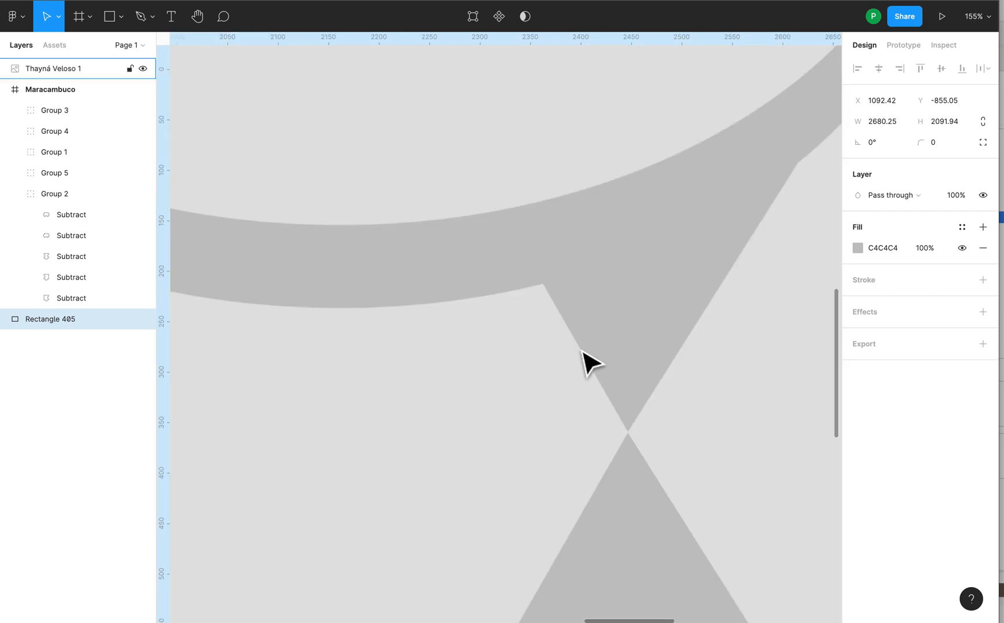
scroll(632, 430, "up", 8)
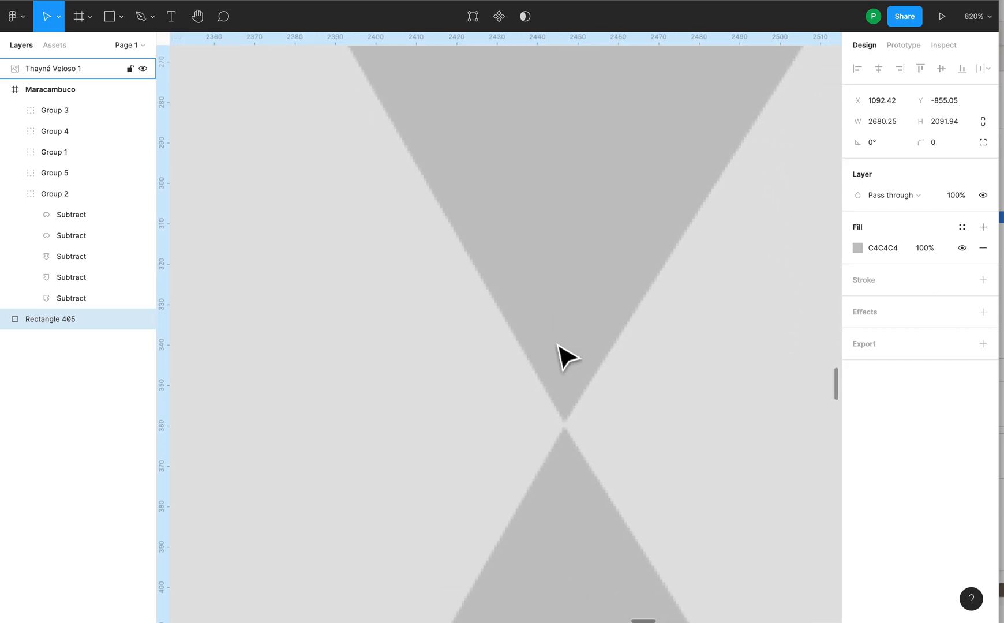
scroll(563, 427, "down", 10)
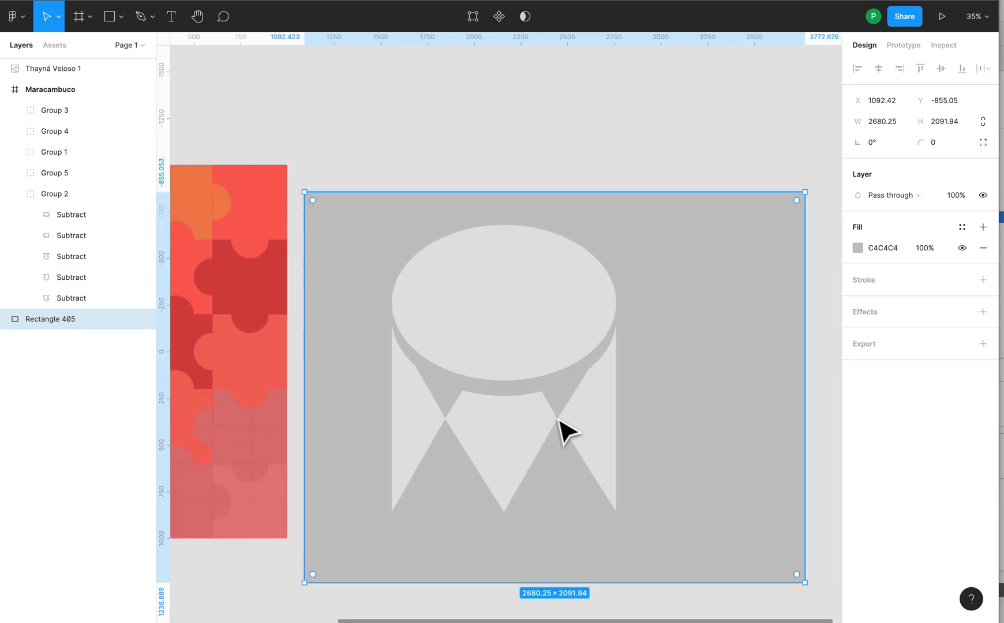
scroll(562, 427, "down", 5)
scroll(623, 338, "left", 3)
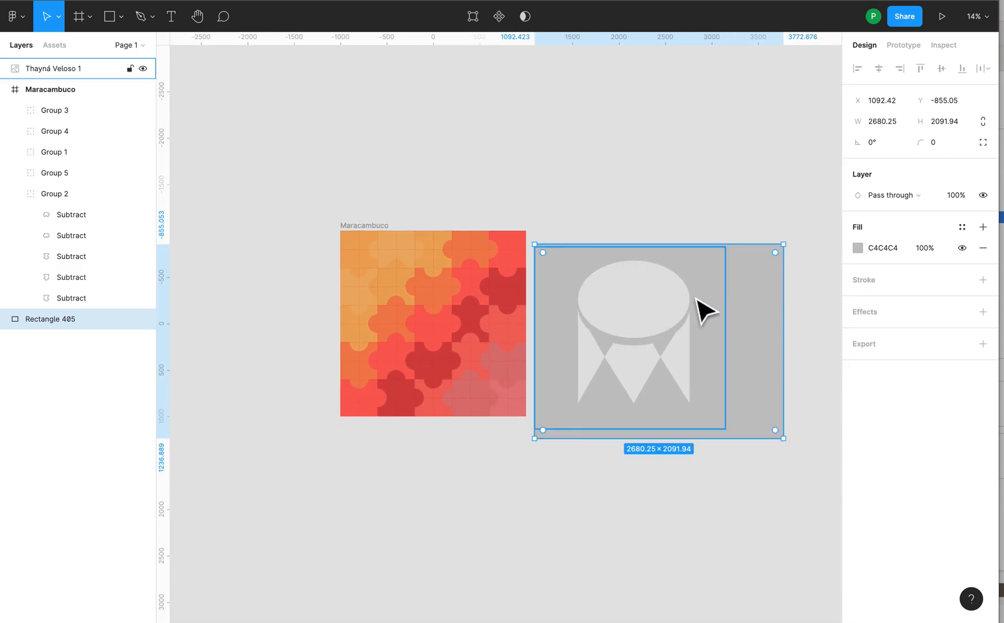
scroll(673, 398, "up", 20)
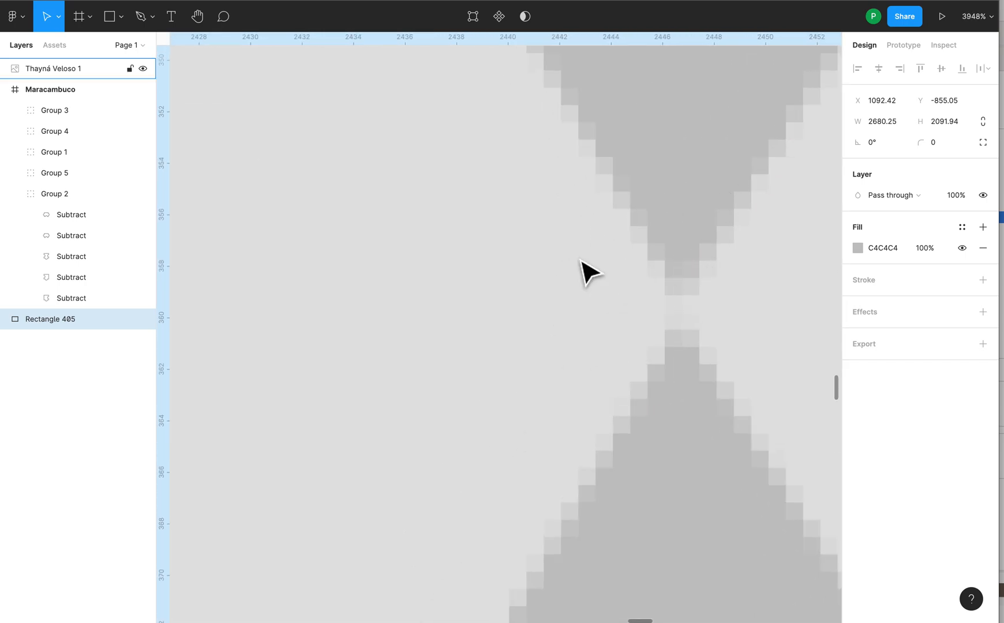
scroll(631, 299, "down", 8)
scroll(637, 311, "down", 20)
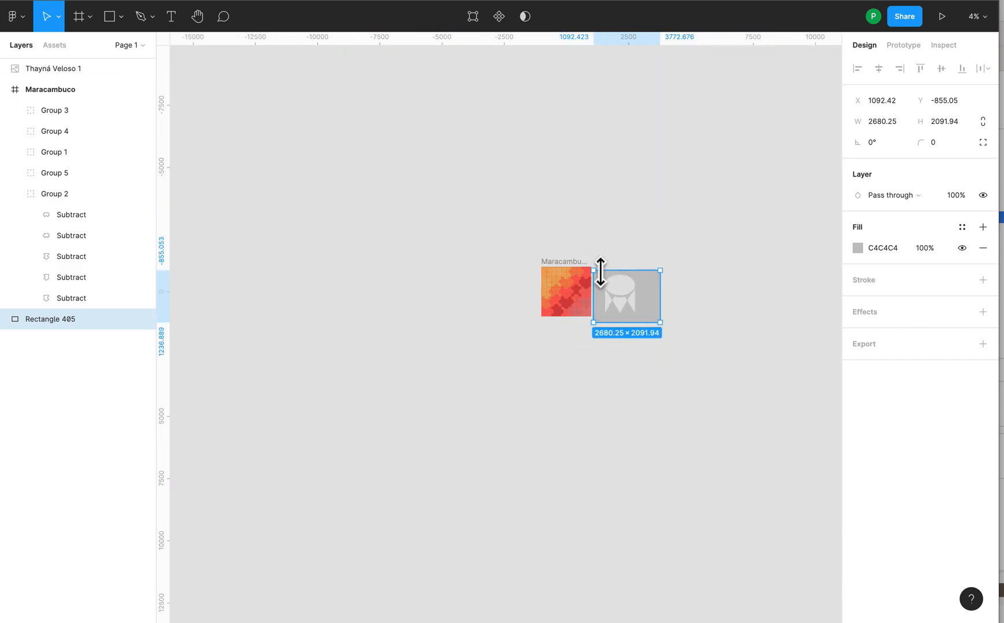
scroll(600, 274, "up", 5)
Step: Delete the drum image and the grey backdrop rectangle from the canvas
left_click(574, 279)
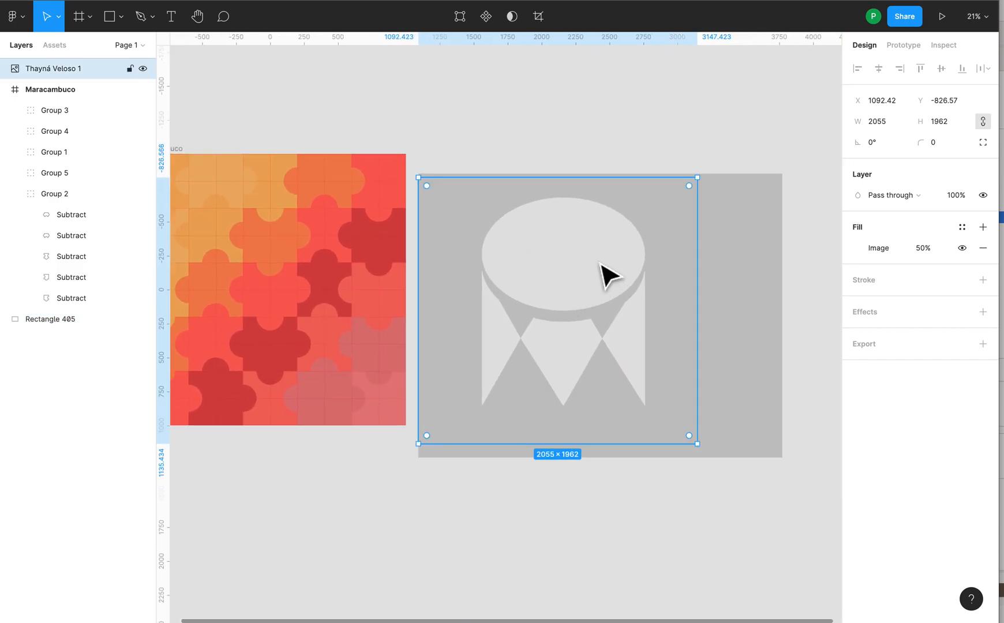
key("Delete")
left_click(598, 272)
key("Delete")
scroll(502, 285, "left", 5)
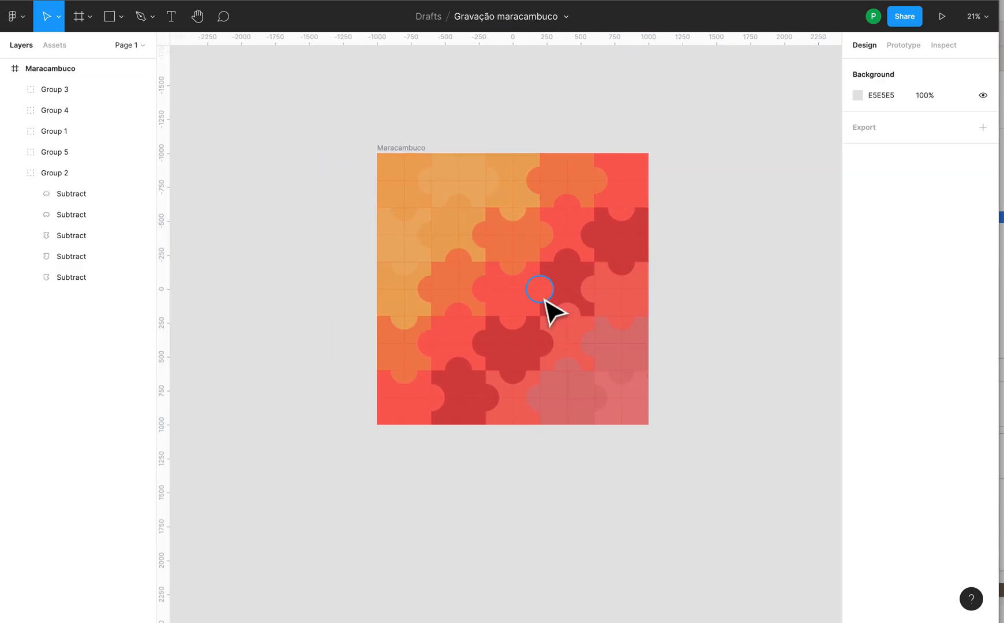
Step: Review the puzzle artwork, the Maracambuco frame's properties and its list of groups with Group 2 collapsed
scroll(544, 299, "up", 5)
scroll(545, 292, "down", 1)
left_click_drag(541, 278, 569, 323)
scroll(569, 323, "down", 1)
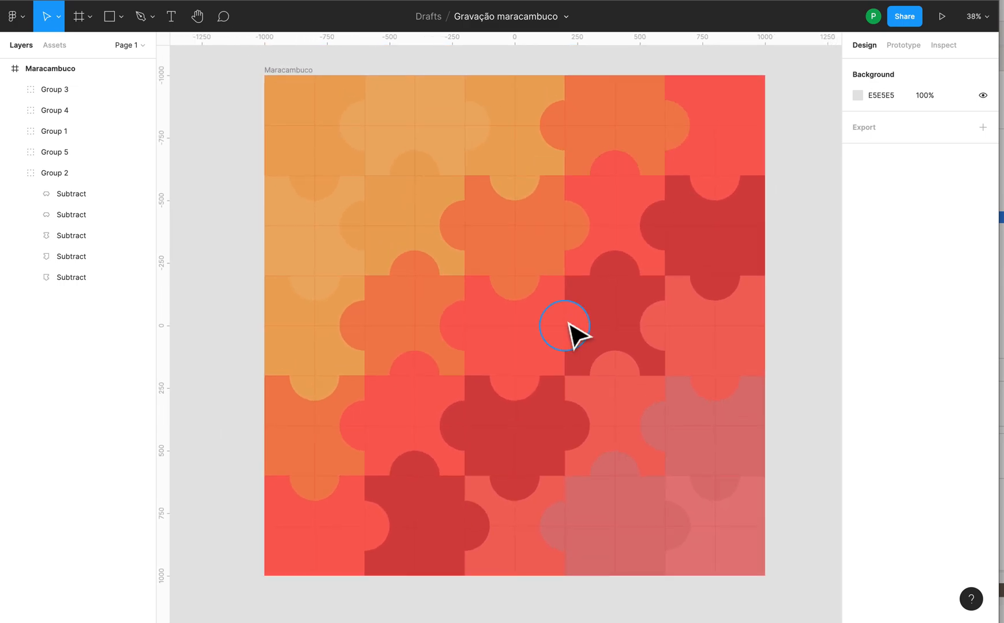
scroll(569, 326, "down", 1)
scroll(566, 336, "down", 1)
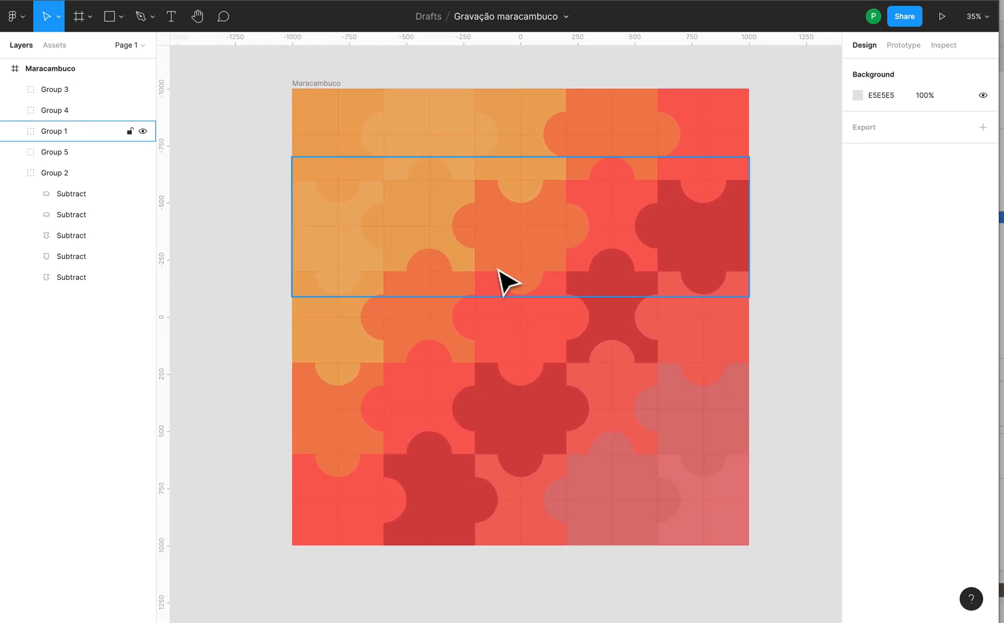
left_click(316, 84)
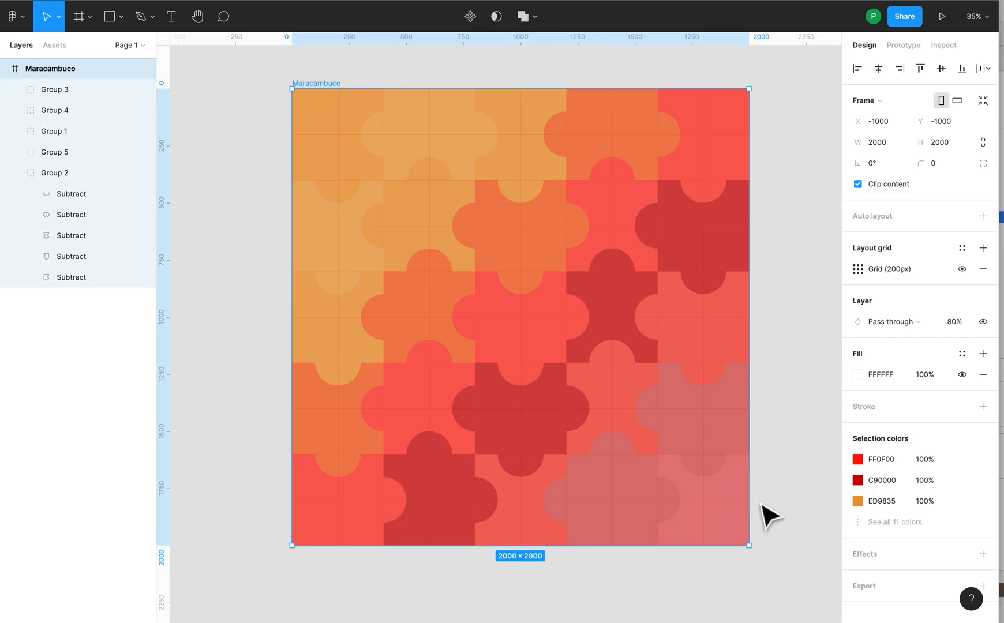
left_click(17, 174)
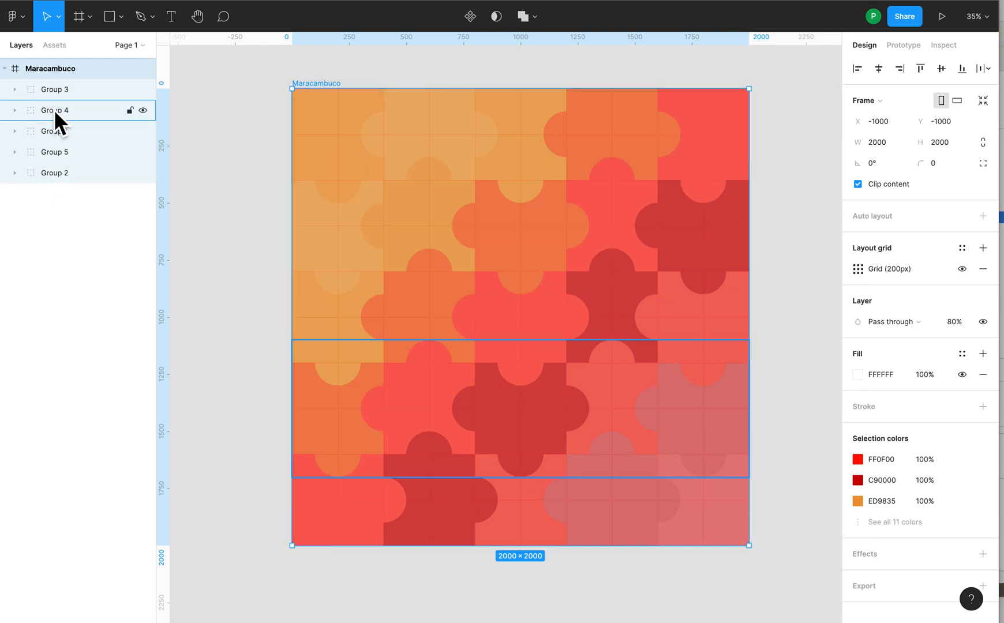
left_click(9, 70)
left_click(11, 70)
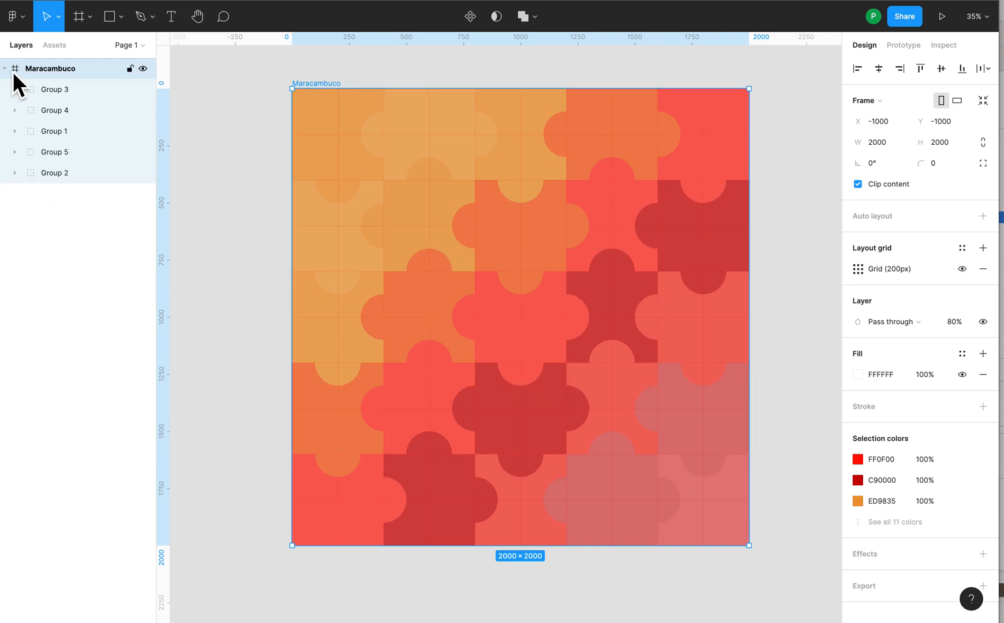
Step: Take the second puzzle piece of Group 2 out of the Maracambuco frame and place it just above
left_click(56, 173)
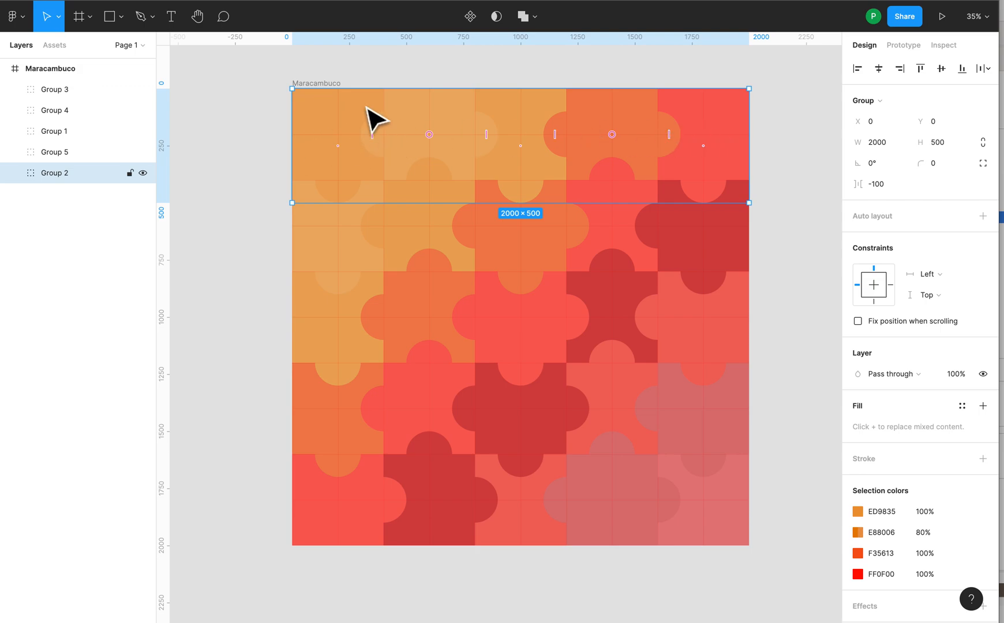
left_click(19, 178)
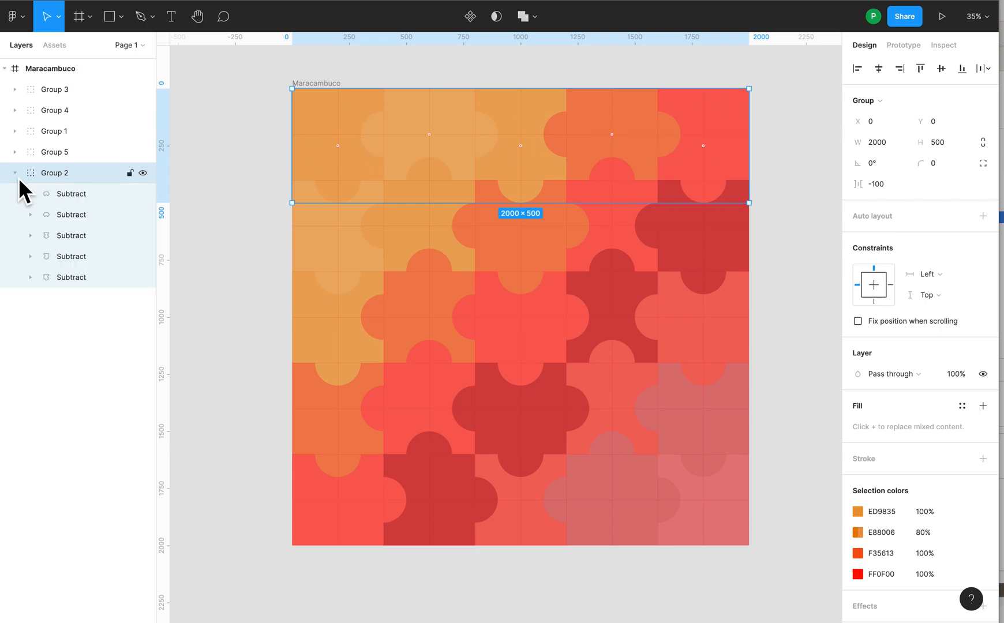
left_click(100, 195)
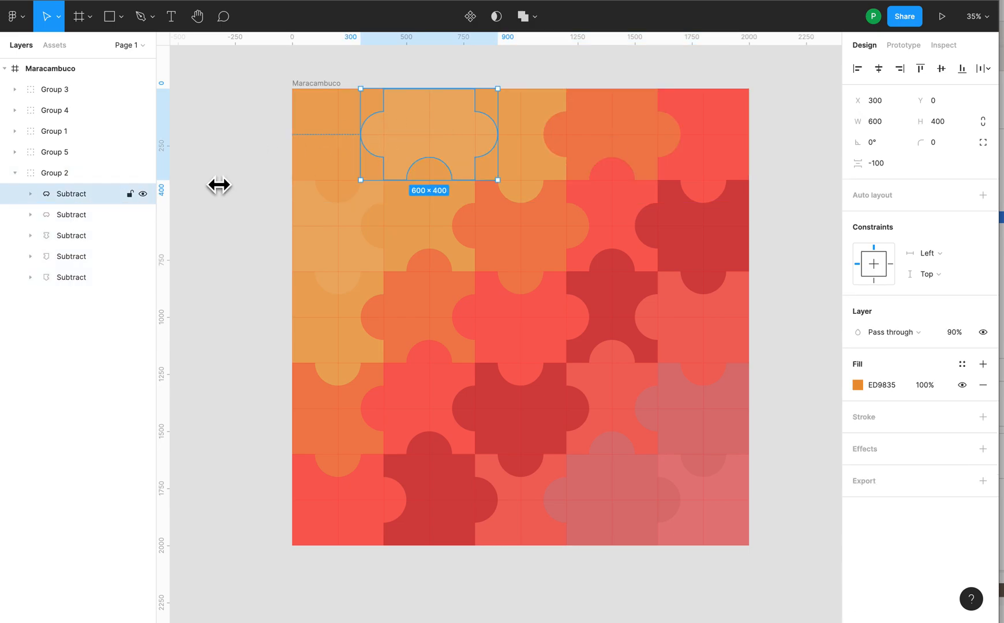
left_click_drag(441, 110, 540, 148)
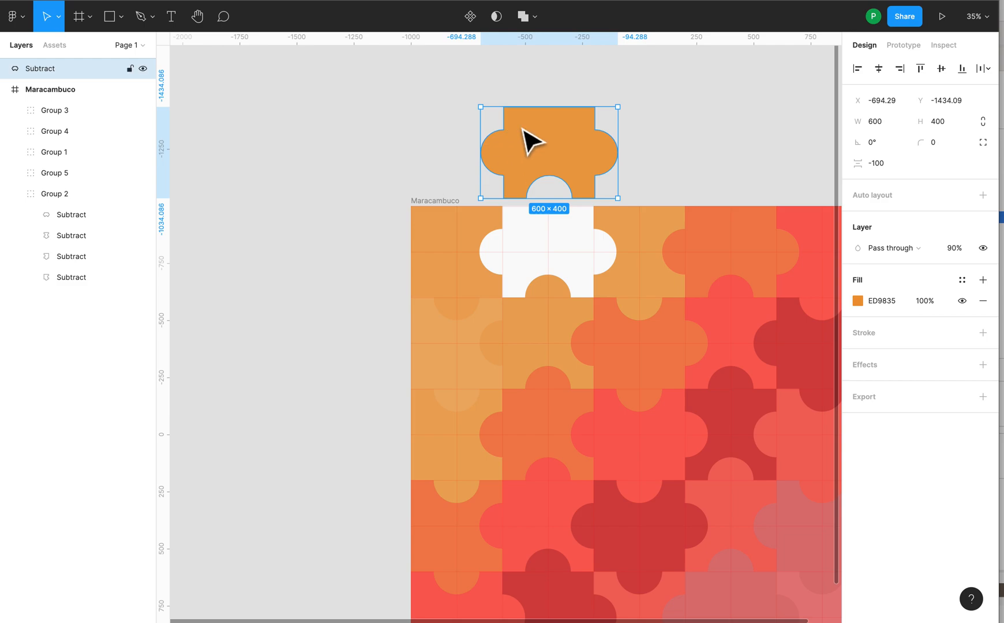
Step: Examine the shapes nested inside the detached Subtract piece and its Union layers, and collapse the piece again
double_click(557, 146)
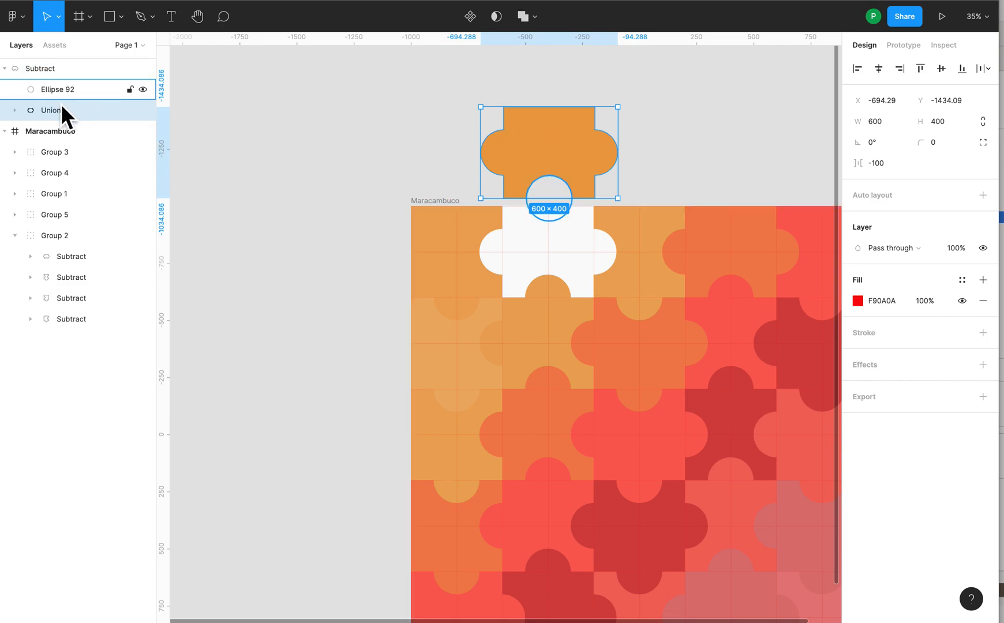
left_click(15, 111)
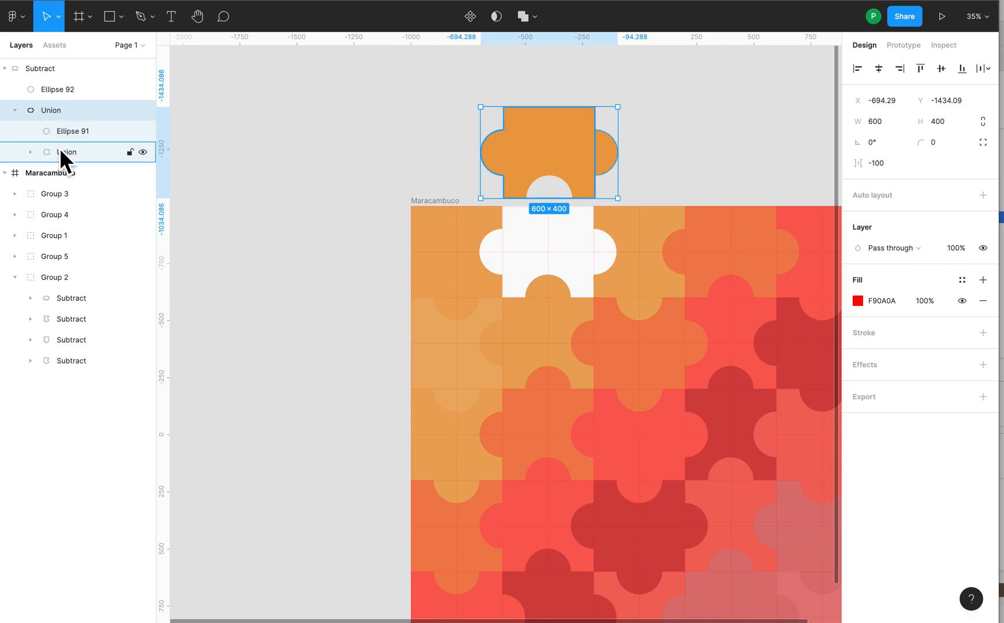
left_click(31, 152)
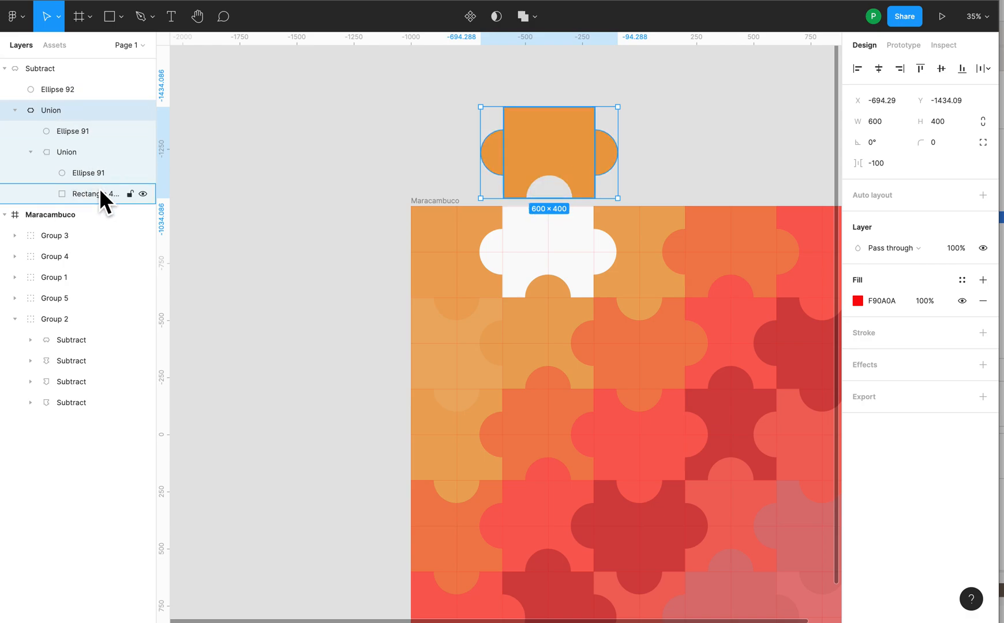
left_click(8, 70)
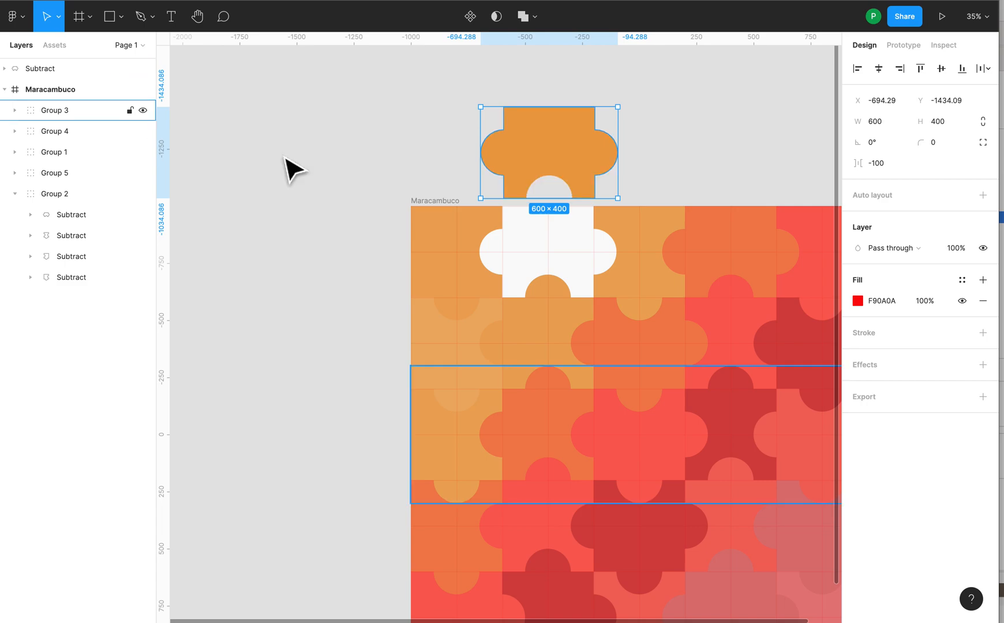
Step: Place the detached puzzle piece back into its gap in the Maracambuco frame at X 300, Y 0
left_click_drag(589, 200, 473, 144)
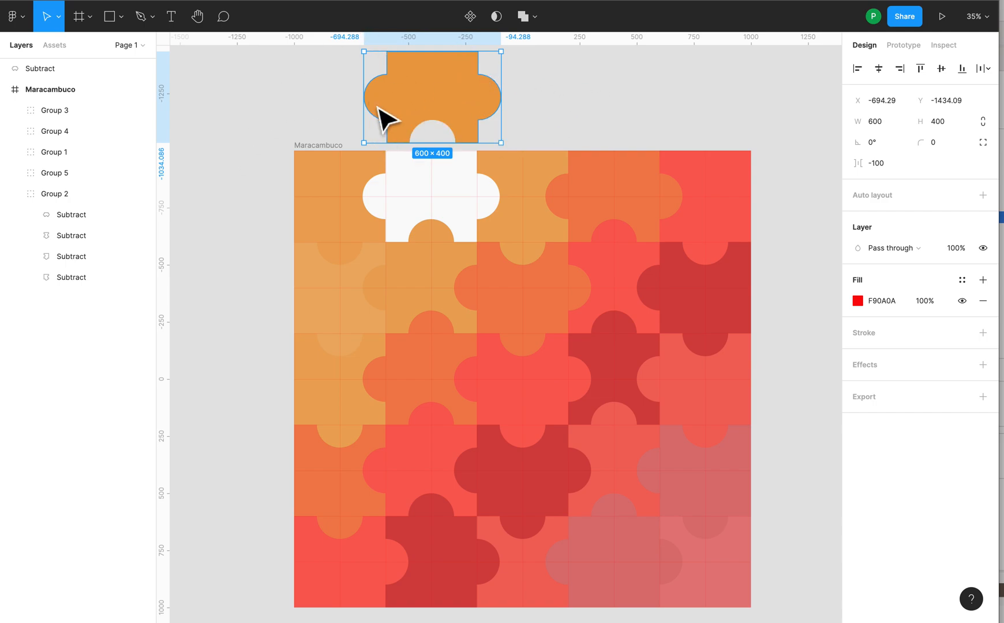
left_click(458, 101)
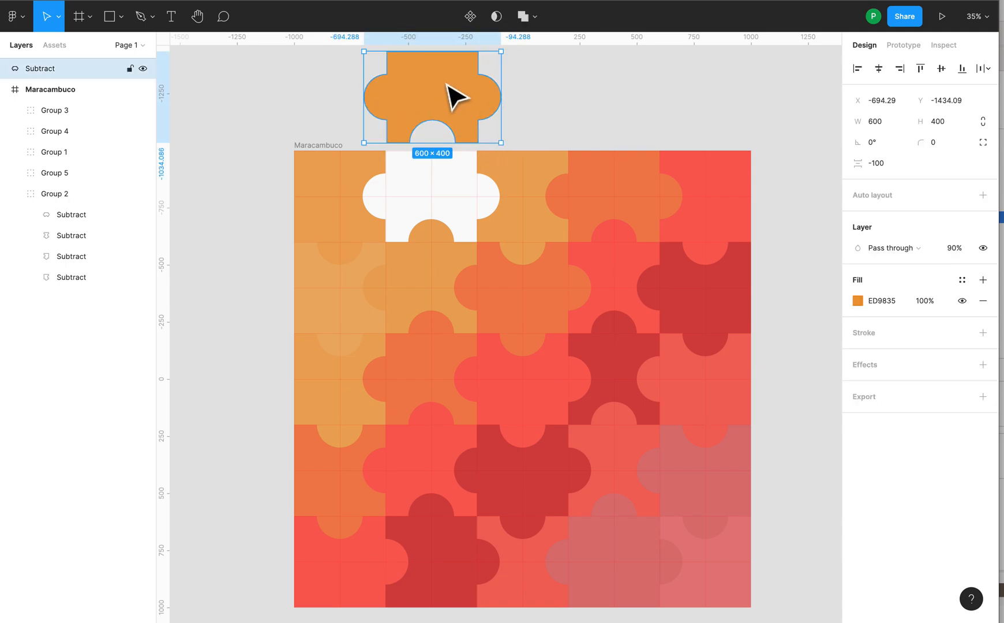
double_click(340, 177)
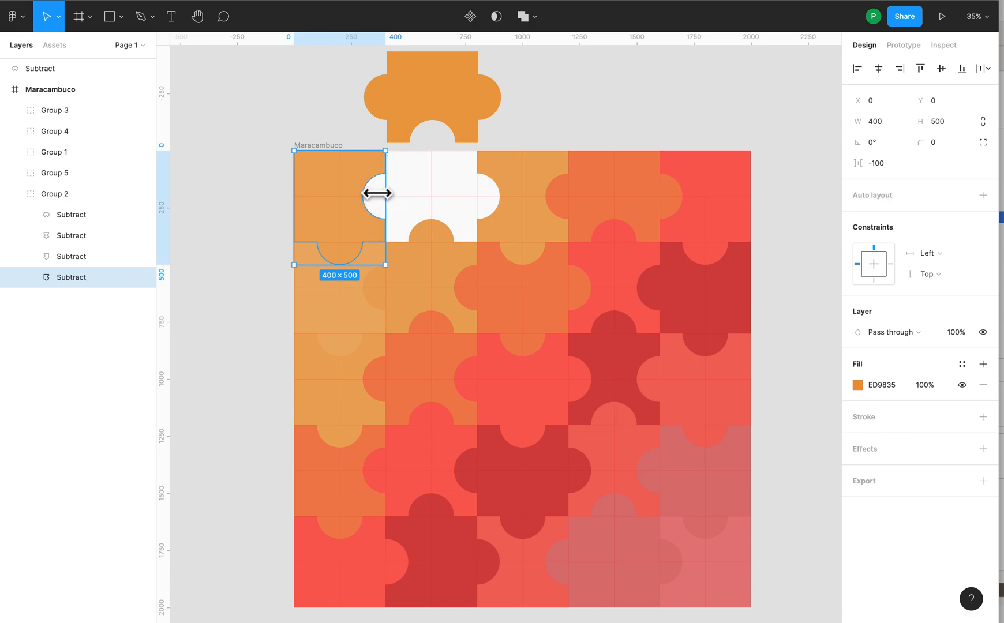
left_click_drag(444, 98, 448, 191)
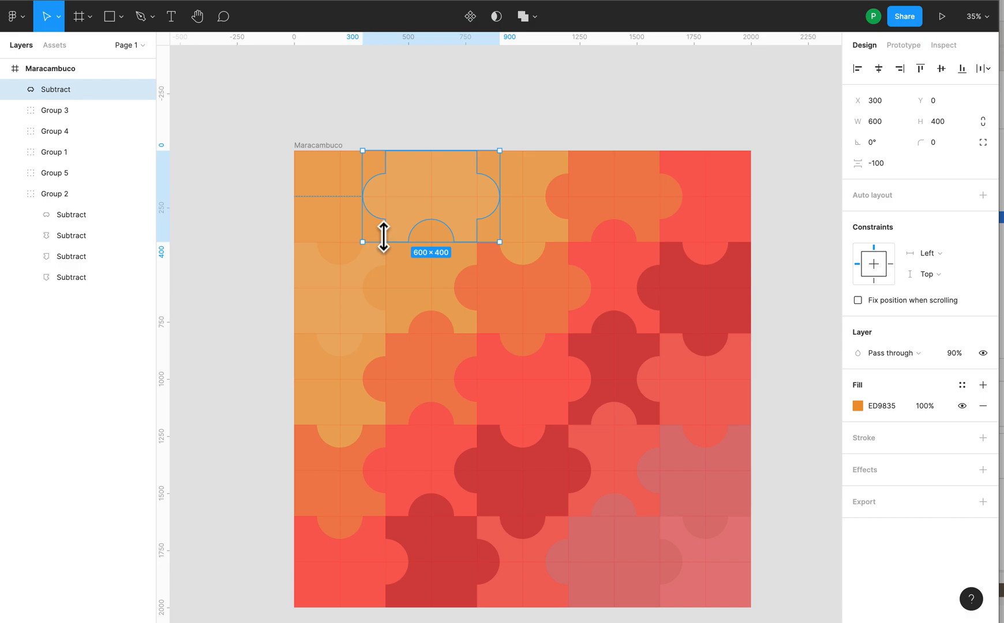
Step: Examine the ellipses, rectangle and Union layers nested in the replaced Subtract piece, and collapse the piece again
left_click(332, 190)
left_click(332, 189)
left_click(420, 190)
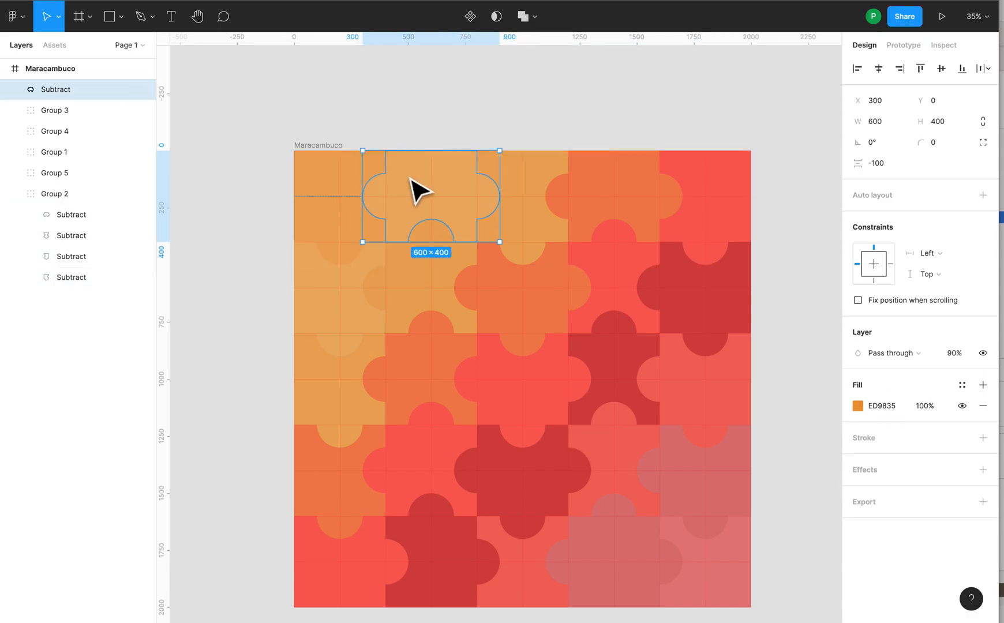
double_click(411, 179)
left_click(411, 108)
left_click(410, 184)
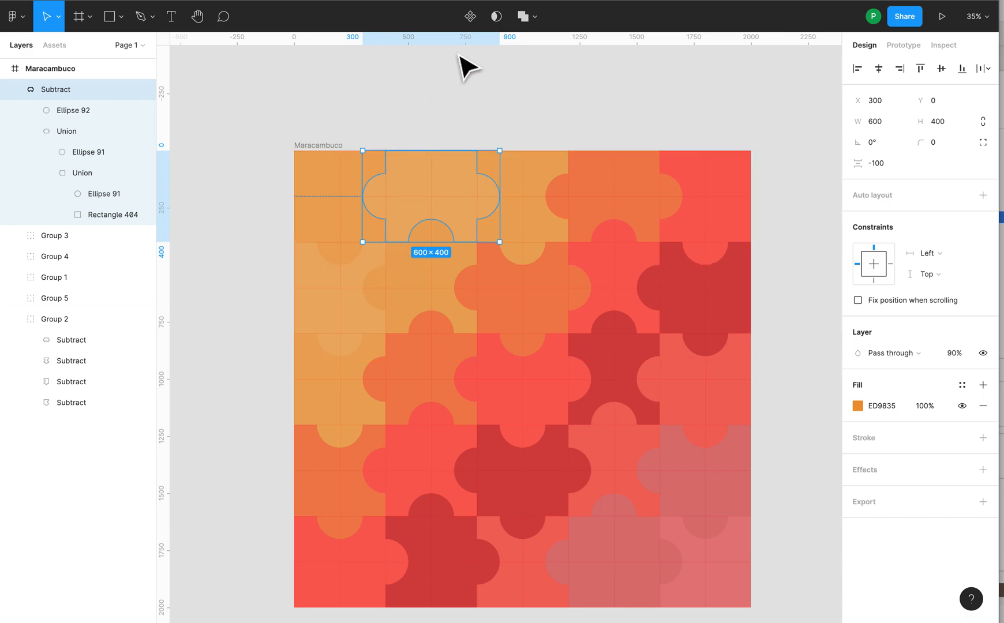
left_click(502, 109)
scroll(562, 151, "down", 2)
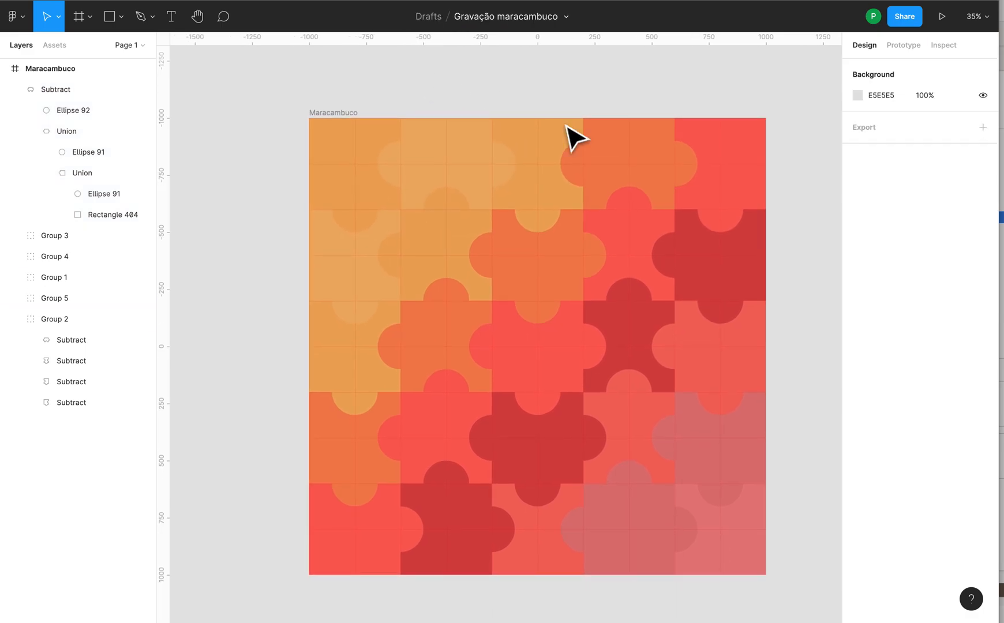
left_click(22, 89)
left_click(316, 112)
Step: Flatten the replaced Subtract piece into a single shape and inspect its anchor points in vector editing
left_click(436, 148)
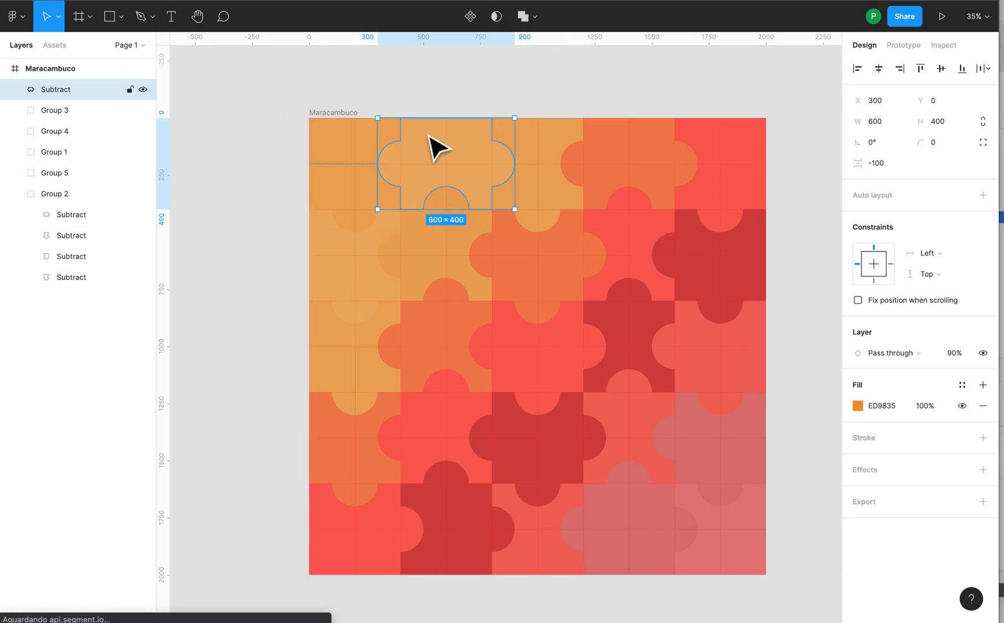
left_click(538, 20)
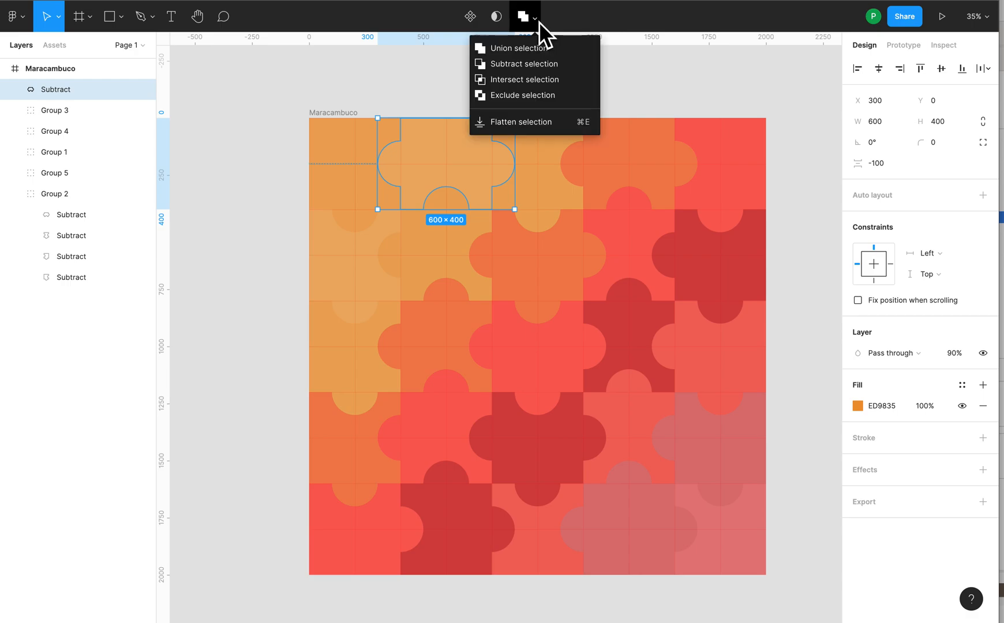
left_click(544, 123)
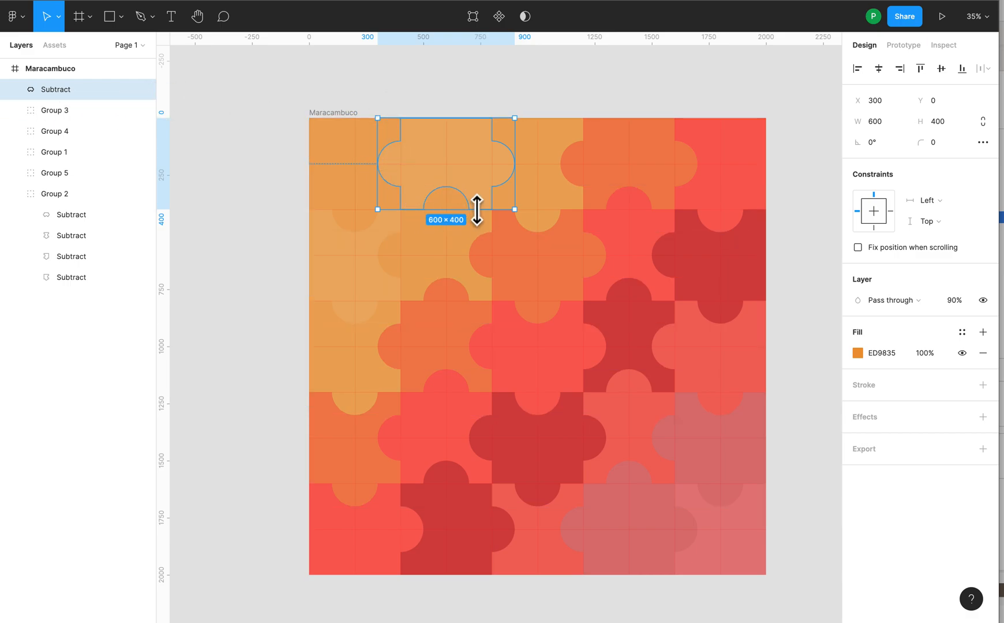
double_click(436, 136)
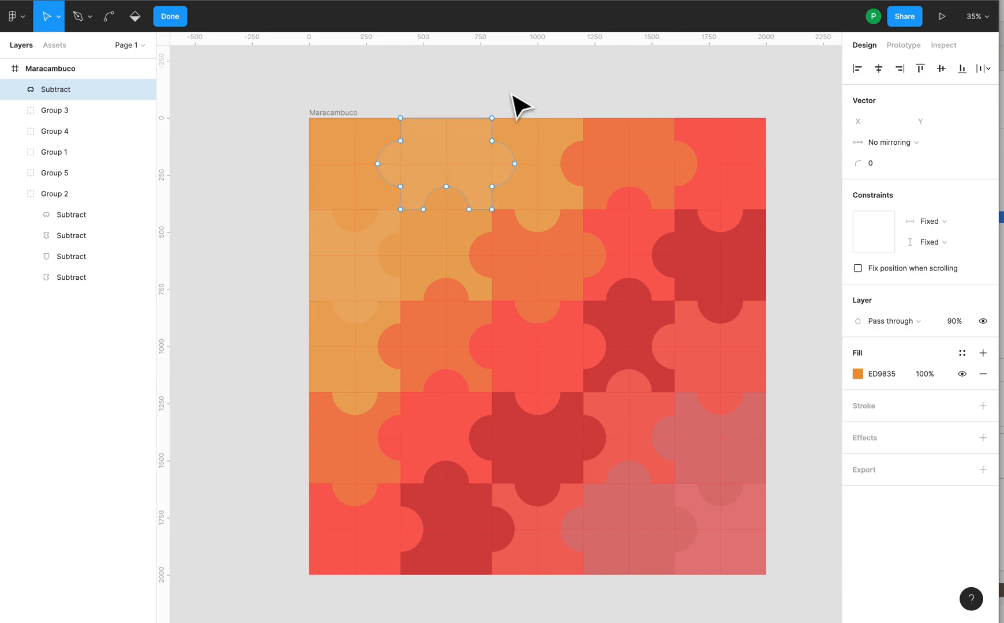
key("Escape")
key("Return")
key("Escape")
Step: Undo the flattening and the moves of the second puzzle piece until it is back inside Group 2
left_click(428, 74)
key("super+z")
key("super+z")
key("super+z")
key("super+z")
key("super+z")
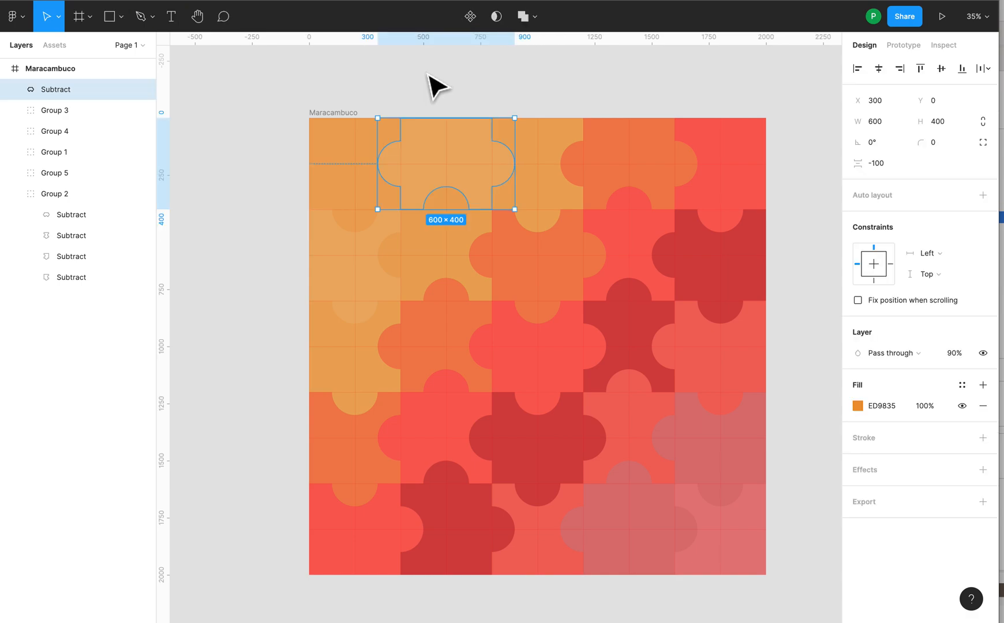
key("super+z")
key("super+z")
key("super+z")
key("super+z")
key("super+z")
key("super+z")
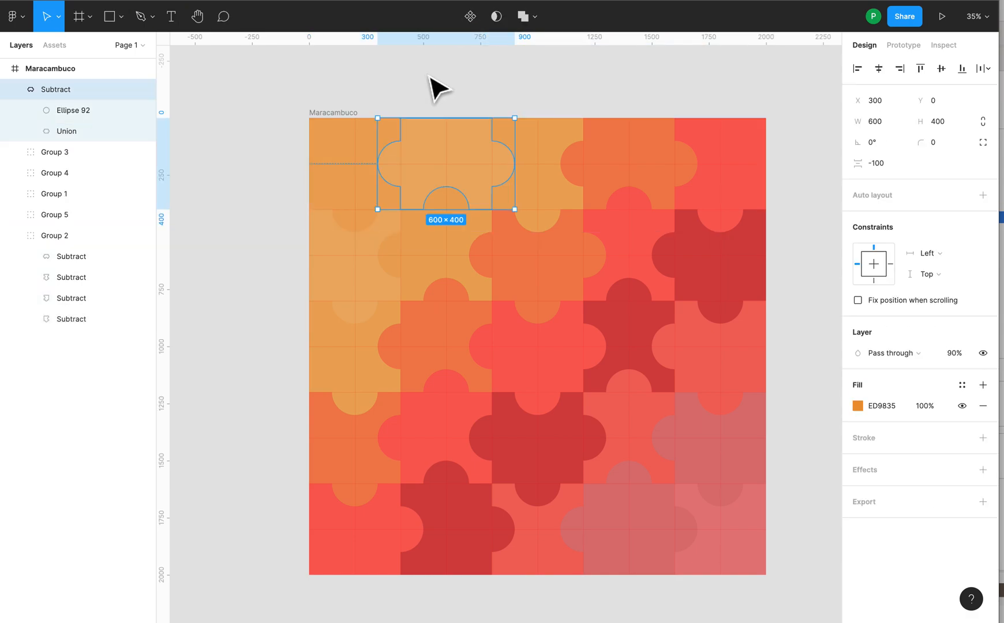
key("super+z")
key("super+z")
key("super+z")
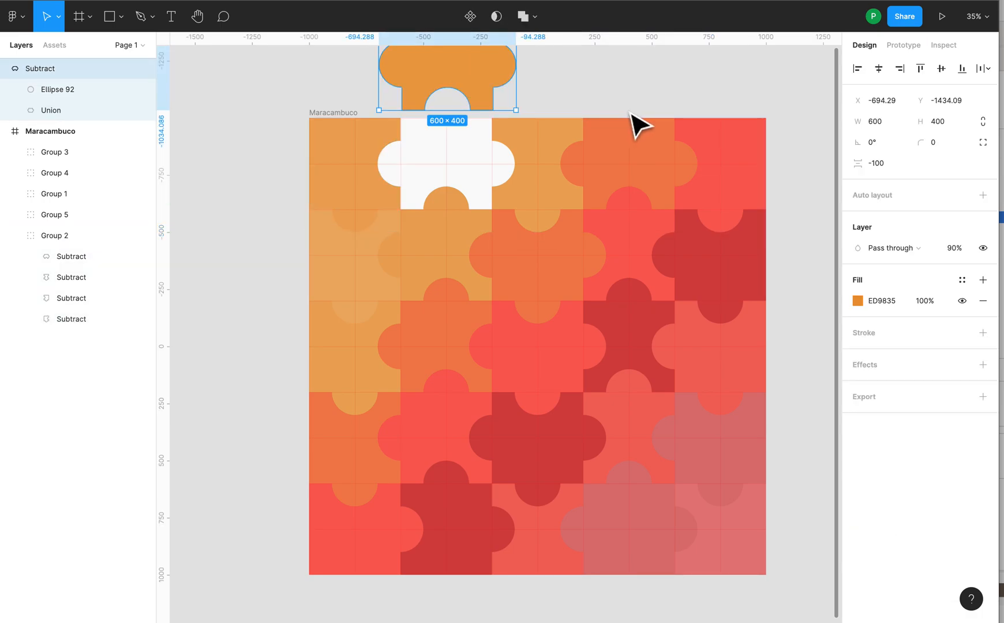
scroll(580, 107, "right", 3)
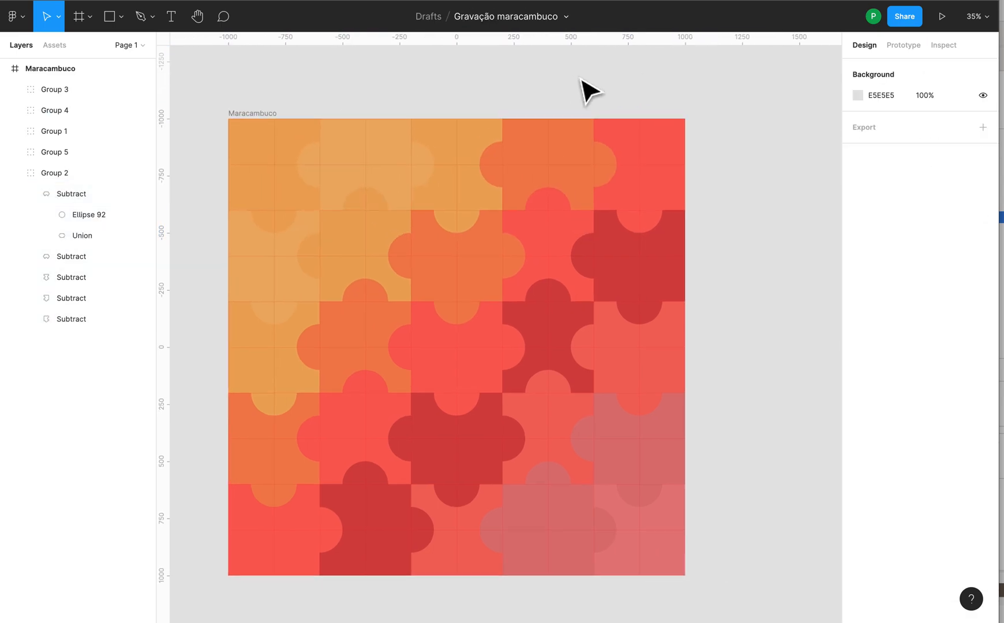
Step: Collapse Group 2, select all five groups of the Maracambuco frame together and flatten them into one vector
scroll(578, 81, "down", 3)
left_click_drag(270, 56, 723, 485)
left_click(67, 89)
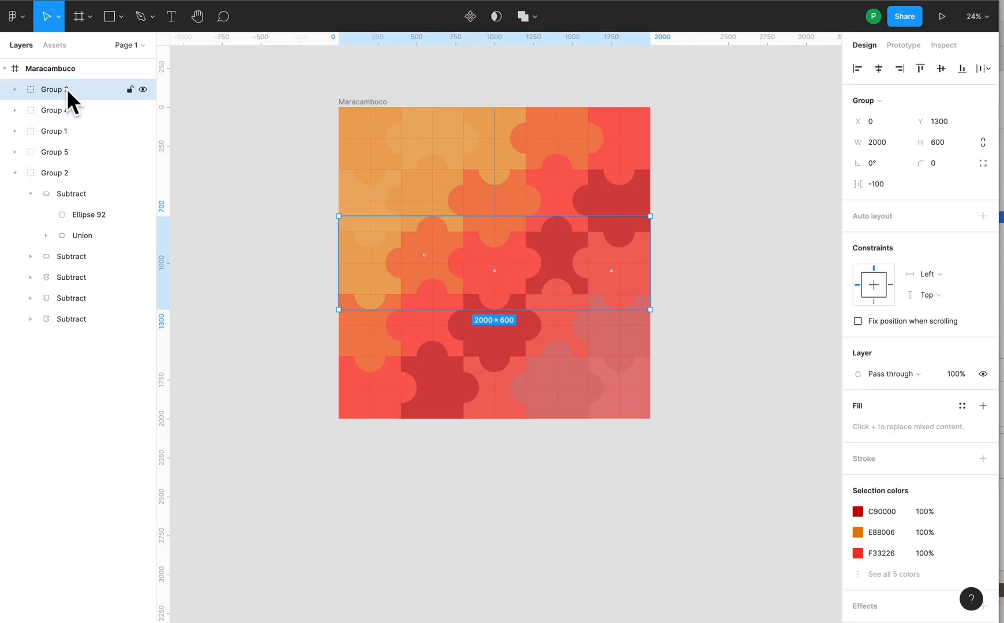
left_click(61, 110, "shift")
left_click(60, 136, "shift")
left_click(17, 174)
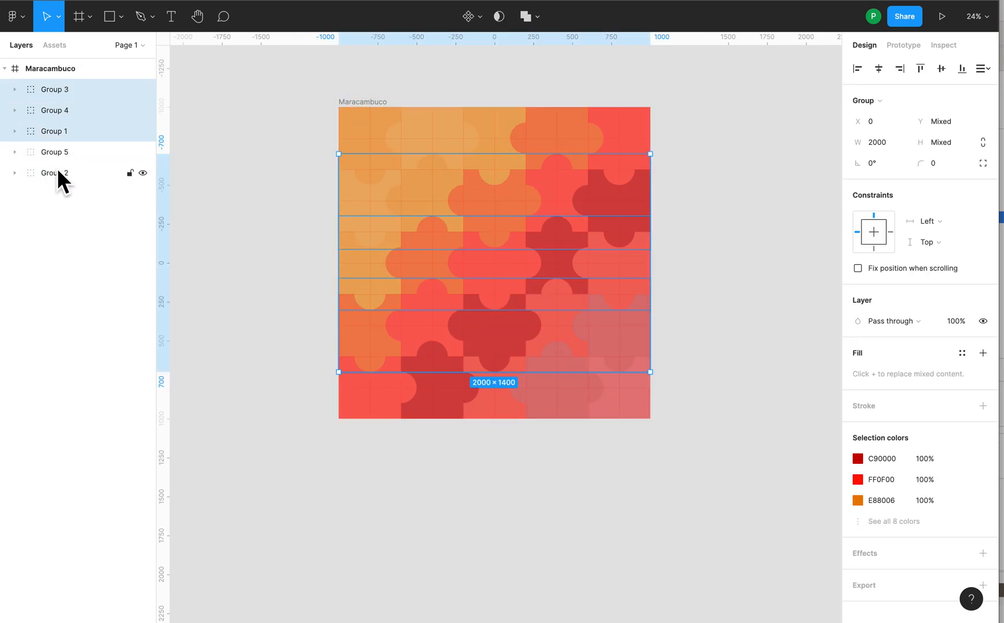
left_click(60, 153, "shift")
left_click(61, 173, "shift")
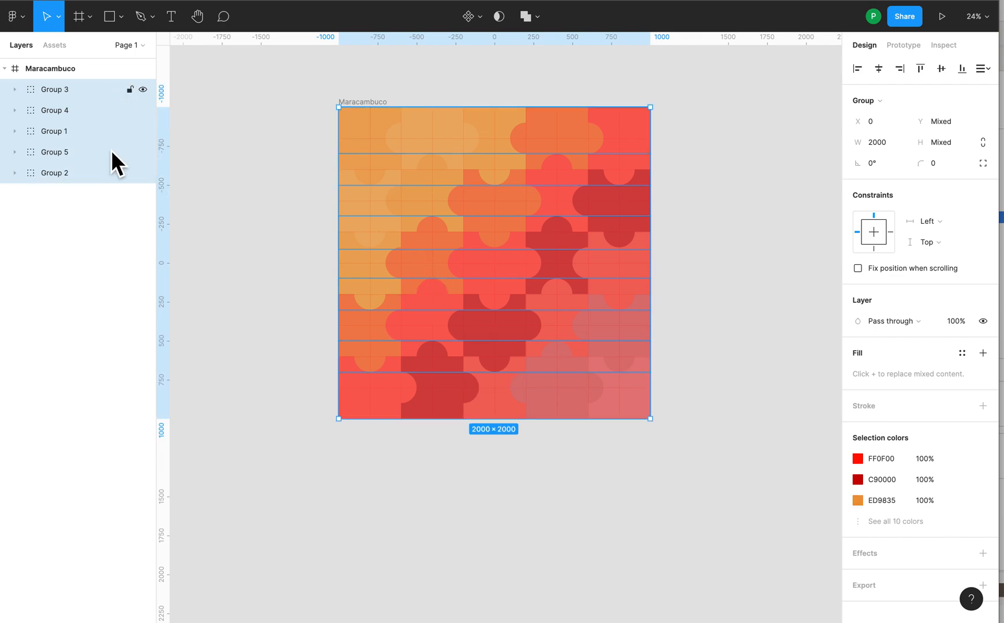
left_click(537, 17)
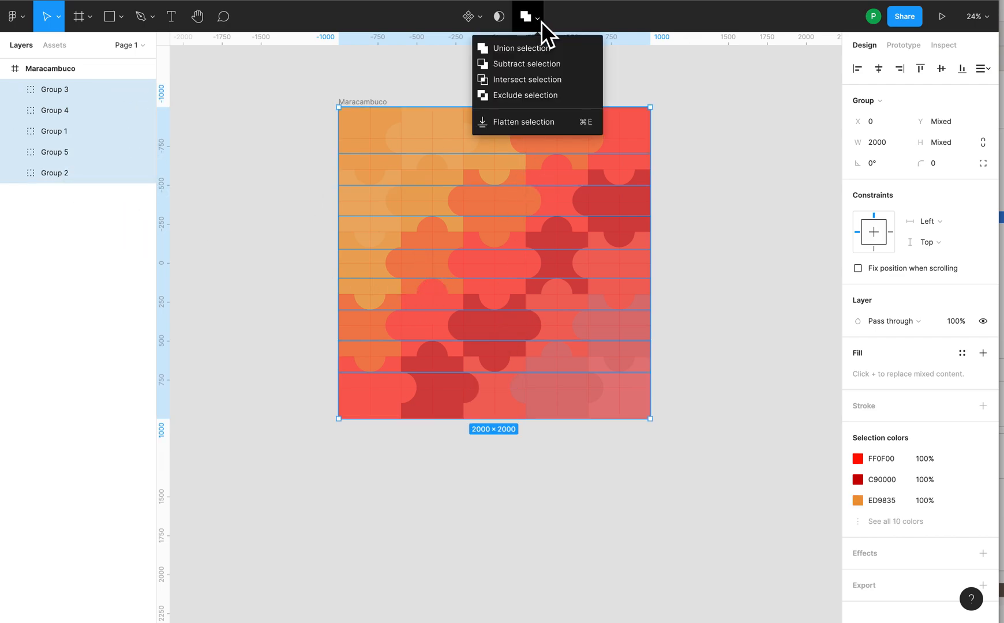
left_click(530, 121)
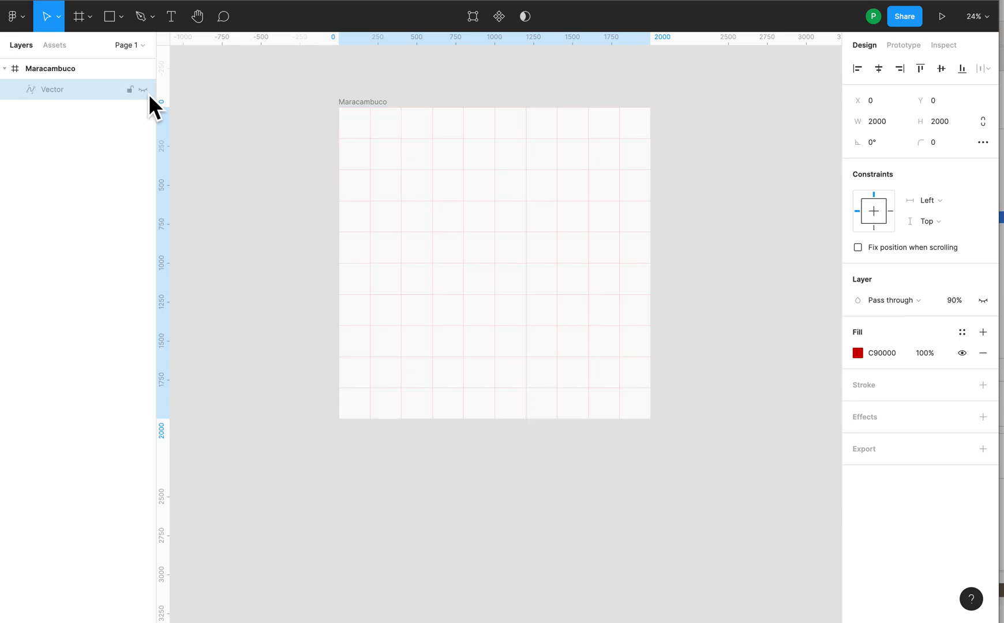
Step: Try raising the top anchor point of the second column's arc at X 600 to about Y 289 in vector editing
double_click(443, 168)
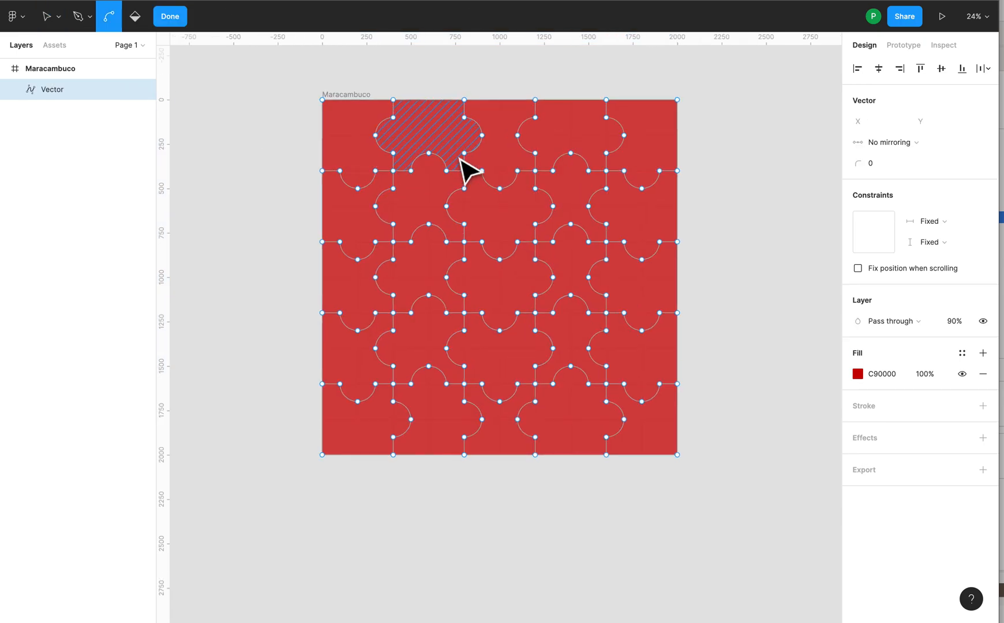
scroll(440, 164, "up", 5)
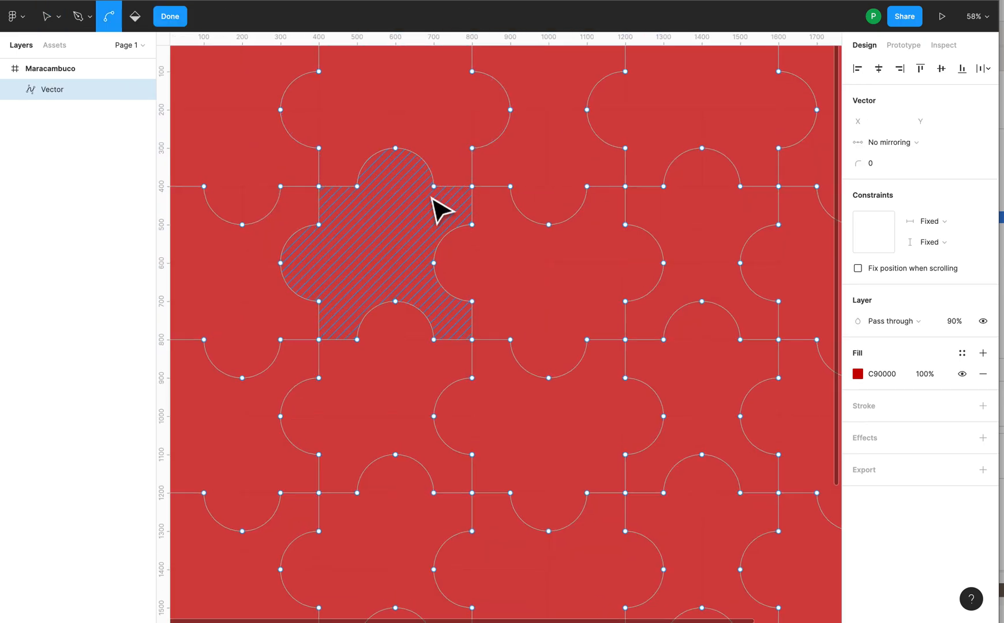
left_click(391, 142)
mouse_move(392, 144)
left_mouse_down()
mouse_move(394, 197)
mouse_move(388, 164)
mouse_move(361, 125)
mouse_move(357, 157)
mouse_move(446, 150)
mouse_move(365, 153)
mouse_move(365, 189)
mouse_move(395, 141)
left_mouse_up()
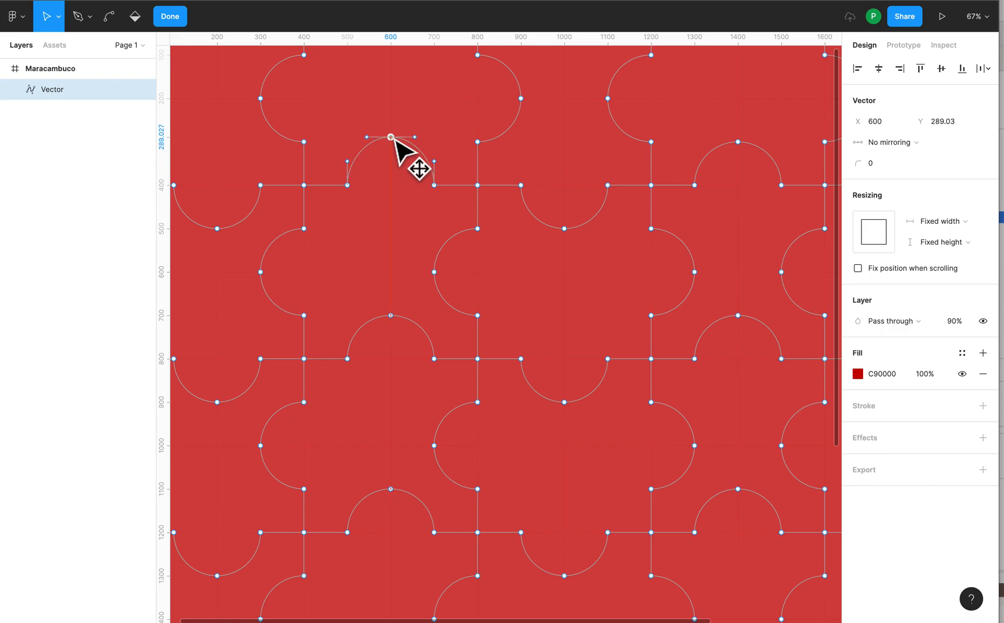
scroll(511, 202, "down", 6)
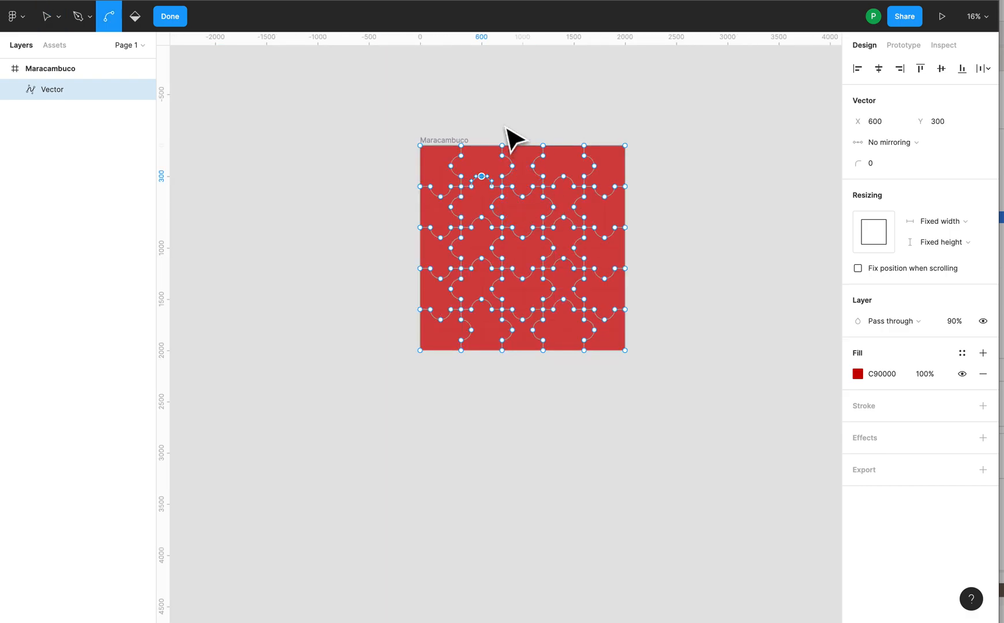
Step: Select all points of the flattened vector, remove its fill and give it a 000000 inside stroke of width 5
left_click_drag(374, 95, 667, 384)
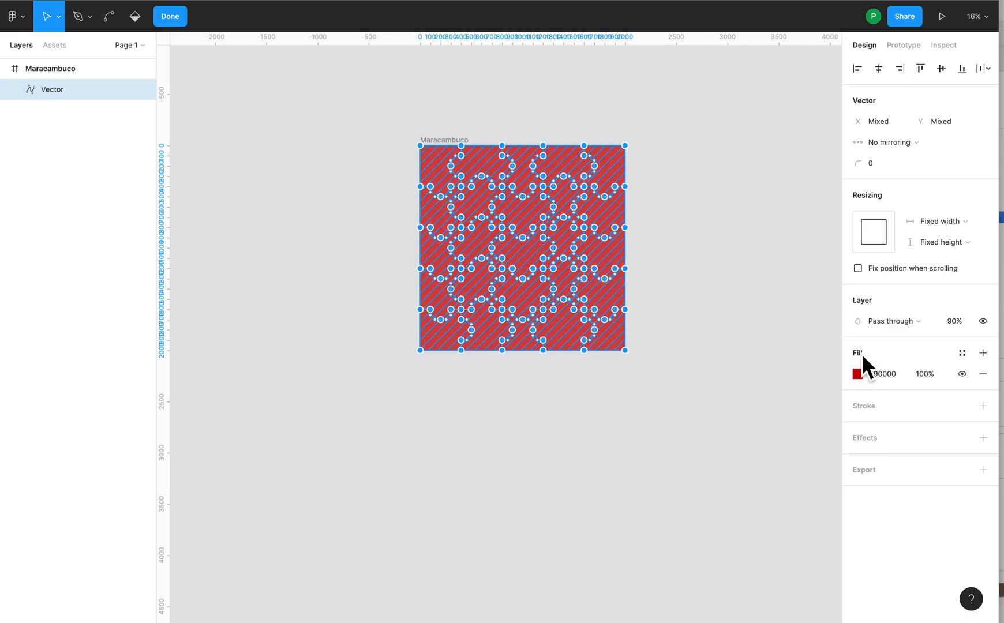
left_click(983, 374)
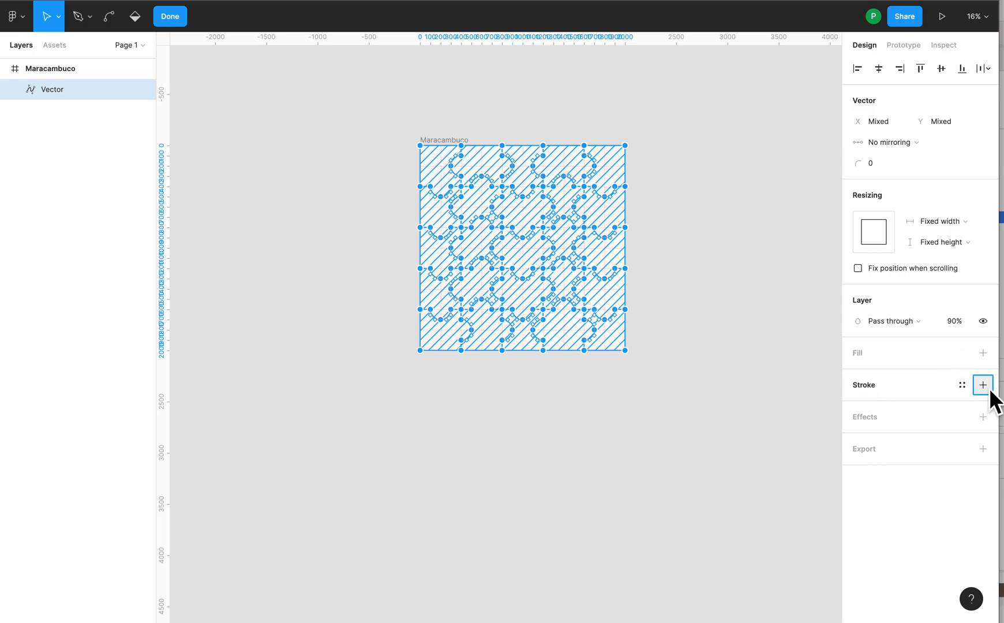
left_click(983, 385)
left_click_drag(865, 427, 870, 433)
left_click(666, 285)
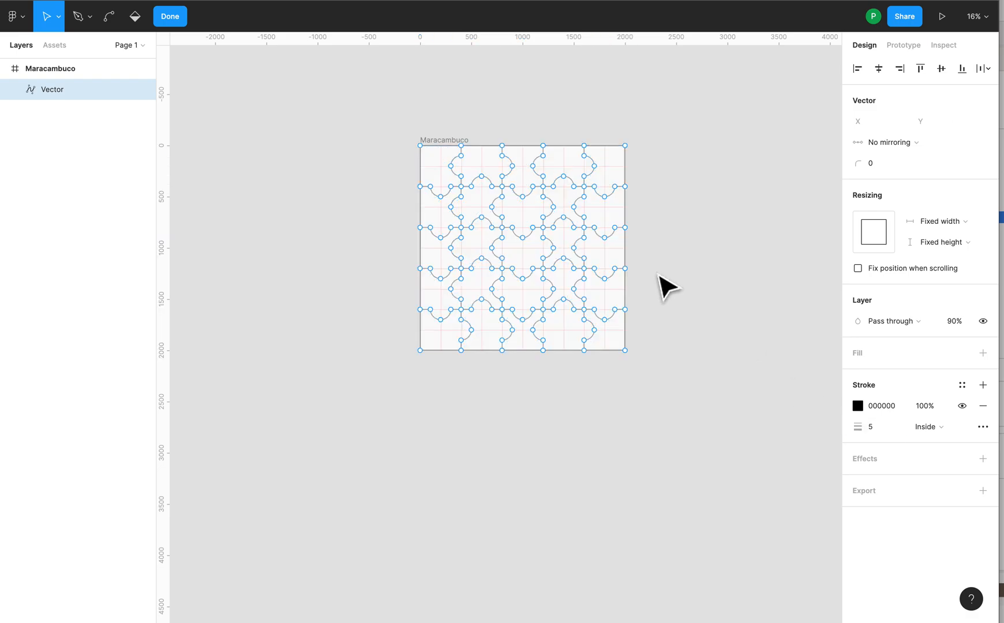
scroll(581, 224, "up", 10)
scroll(520, 117, "down", 6)
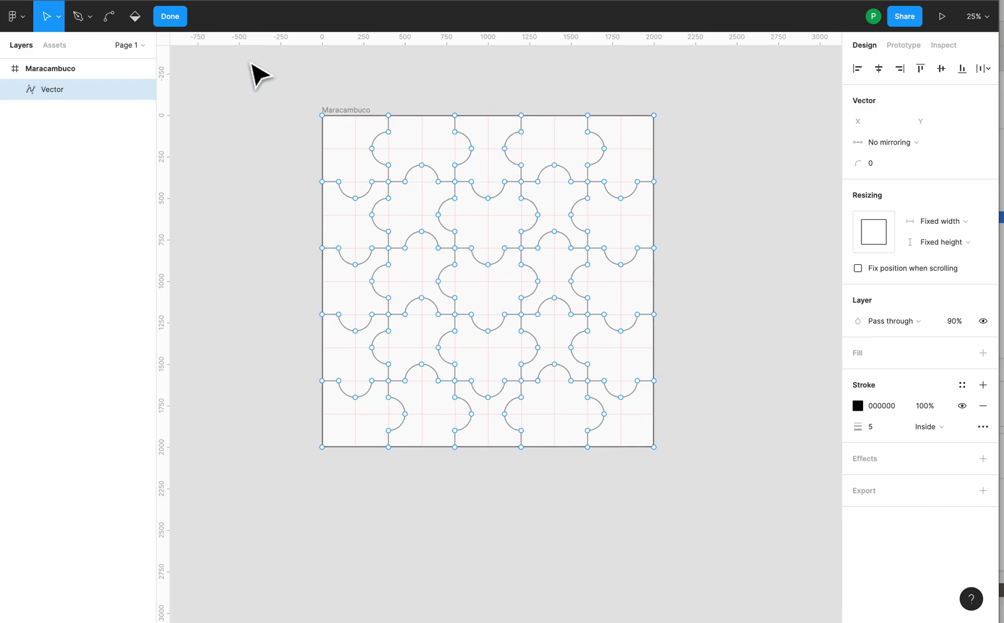
key("Escape")
left_click(554, 86)
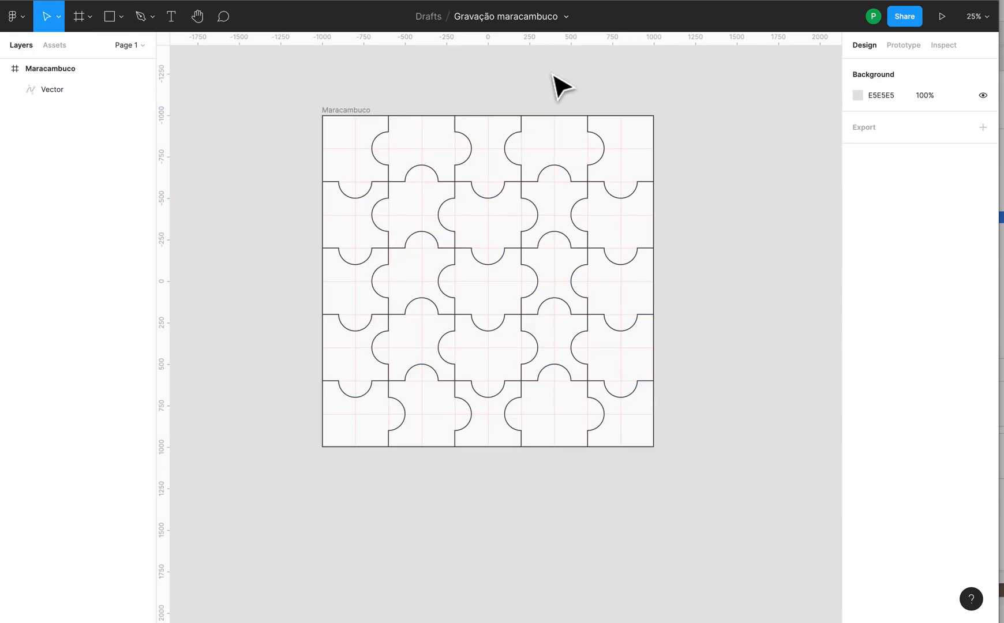
Step: Reopen the outlined vector for editing and try moving the anchor point at X 800, Y 300 slightly upward
left_click(510, 184)
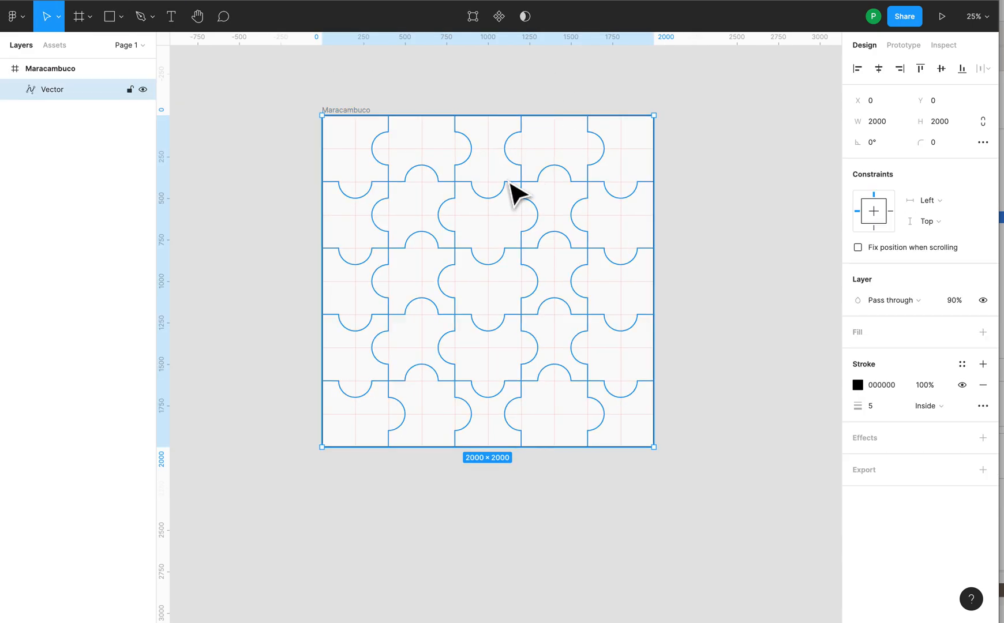
left_click(549, 72)
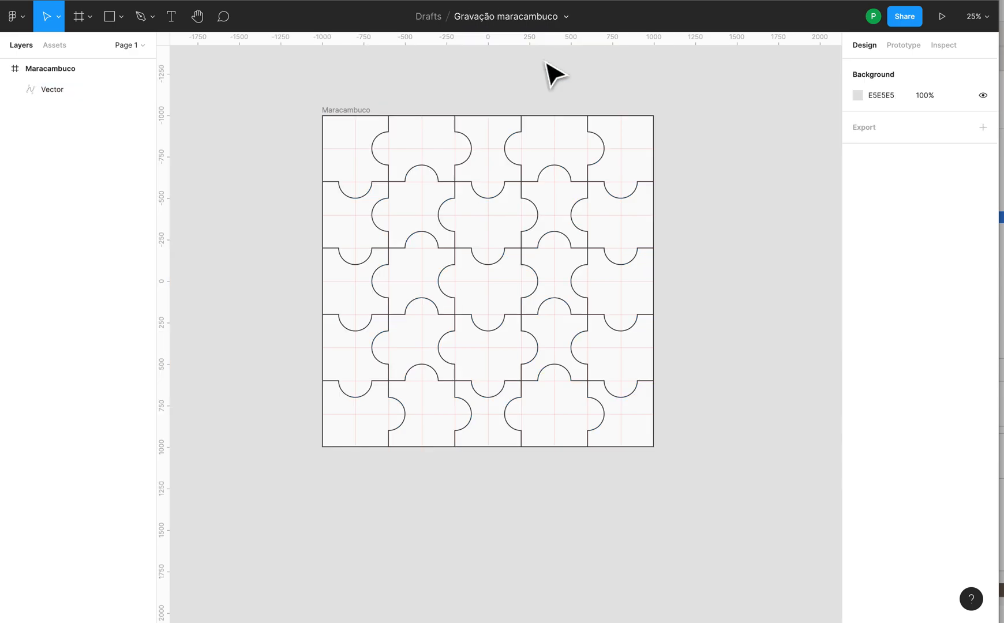
left_click(60, 98)
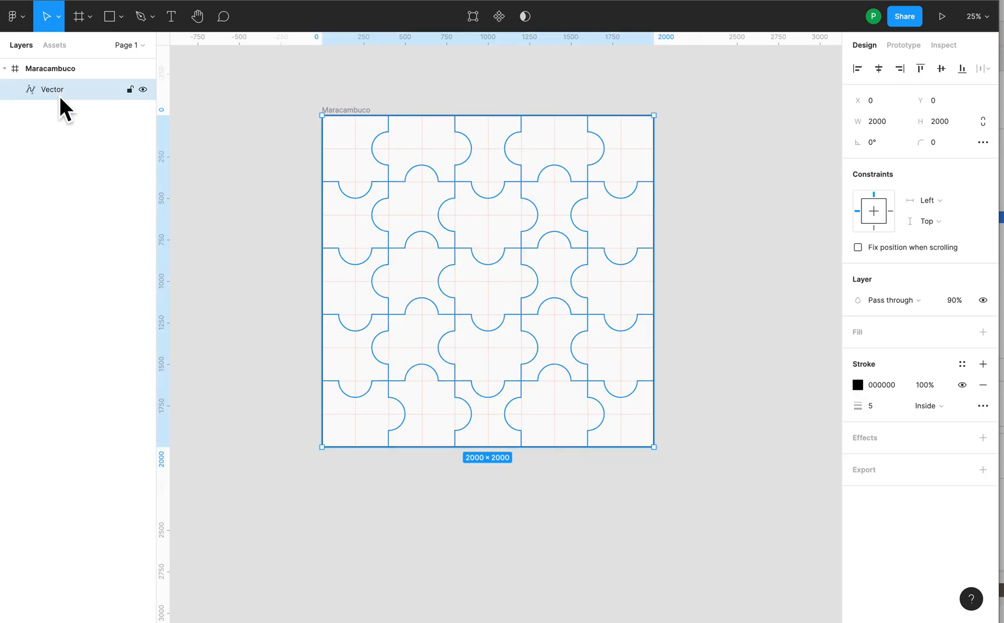
left_click(477, 22)
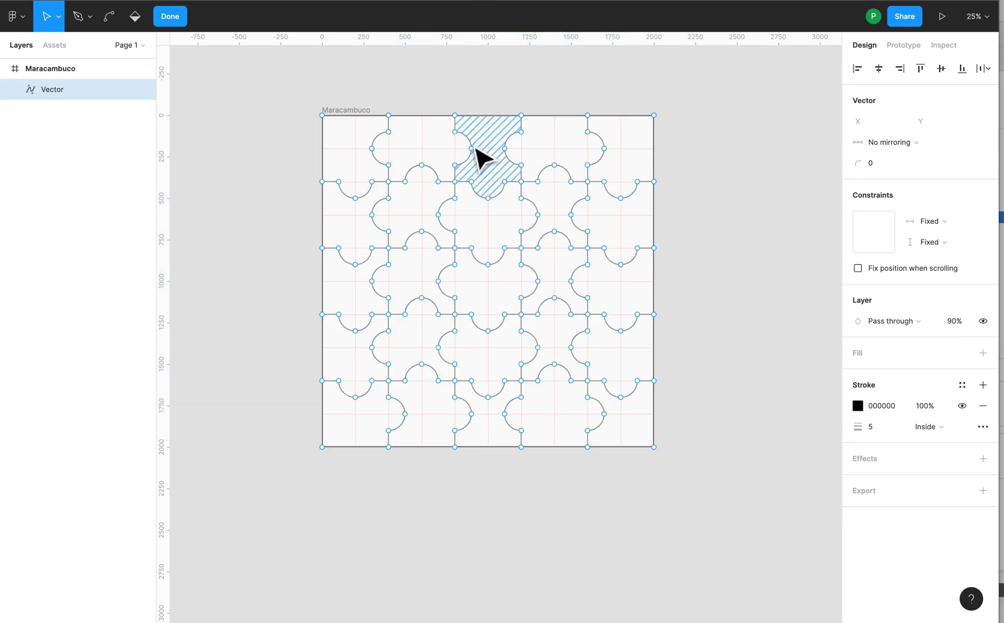
scroll(470, 153, "up", 10)
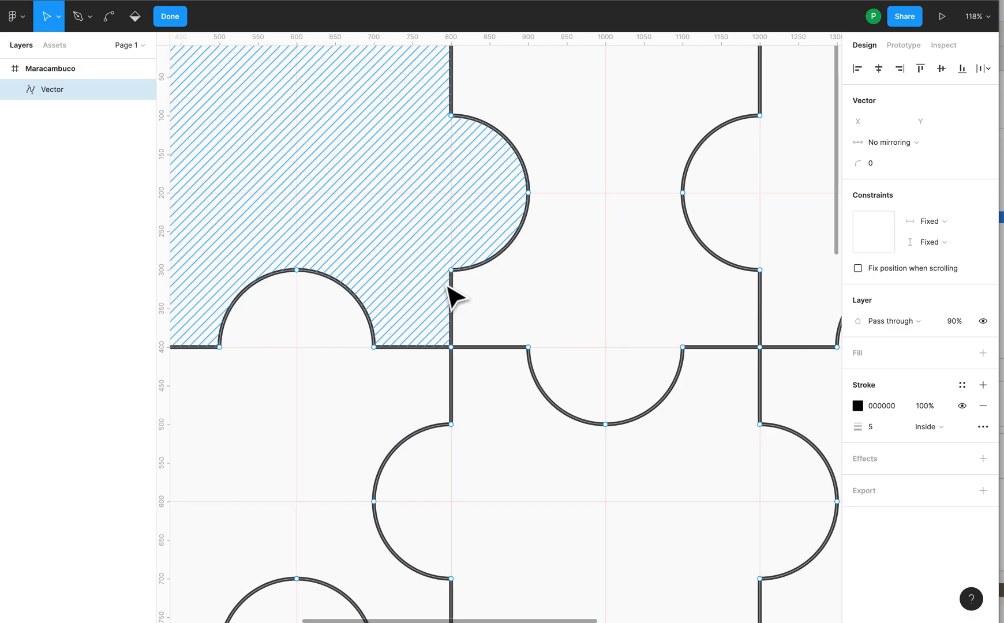
left_click(451, 270)
left_click_drag(452, 270, 460, 227)
Step: Undo the anchor point move, leave vector editing and deselect the puzzle outline
key("super+z")
scroll(501, 250, "down", 10)
key("Escape")
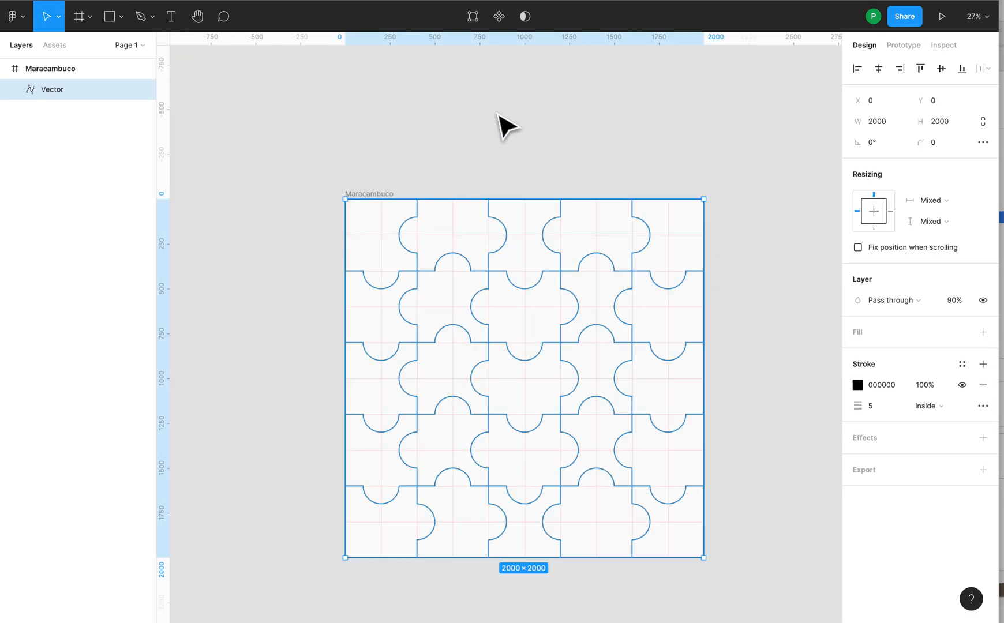
left_click_drag(555, 122, 520, 66)
left_click(574, 94)
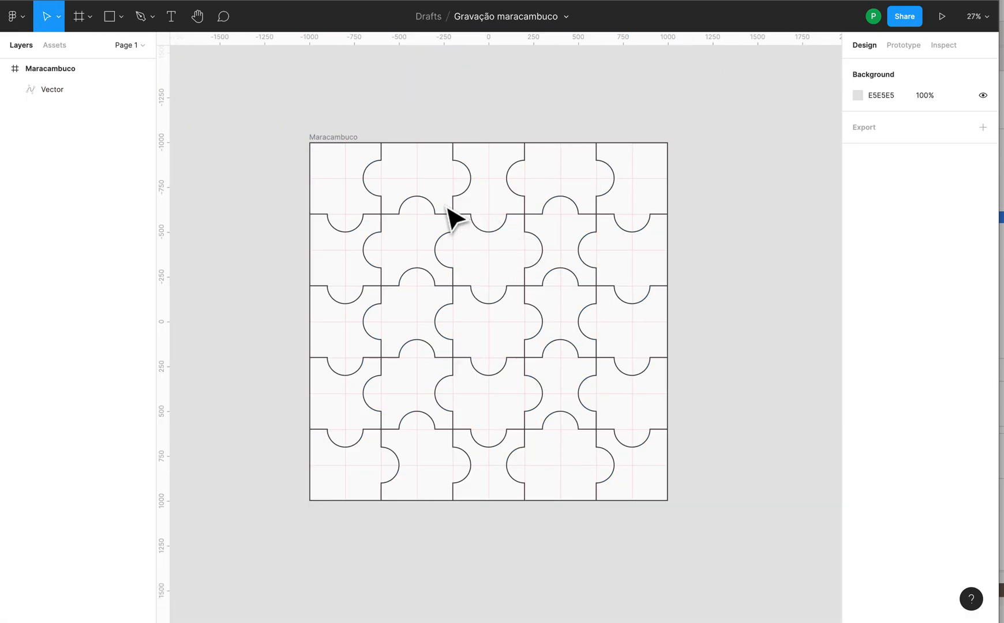